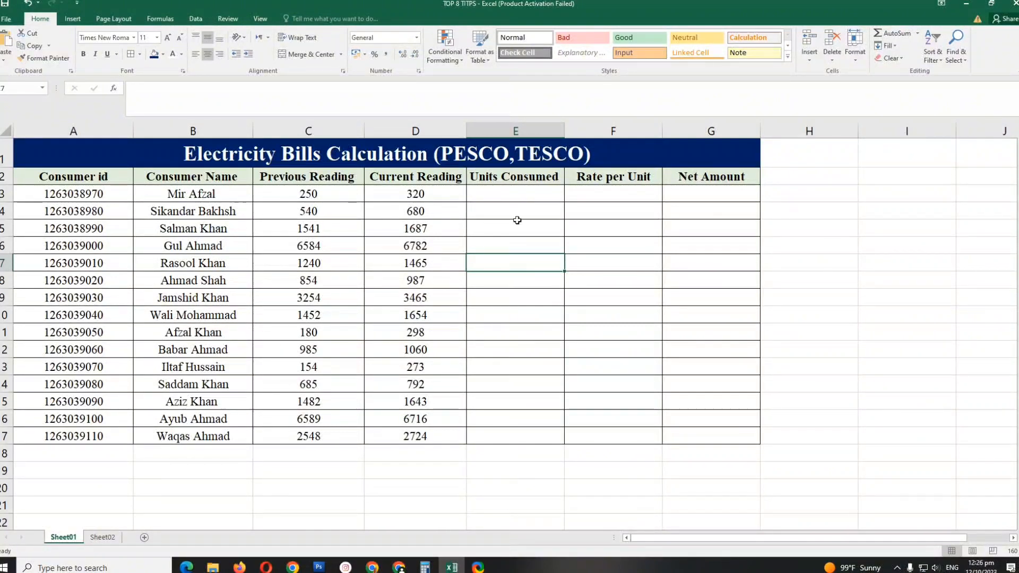
# - Calculate Units Consumed in E3 with =D3-C3 and fill the formula down through E17
pyautogui.click(509, 194)
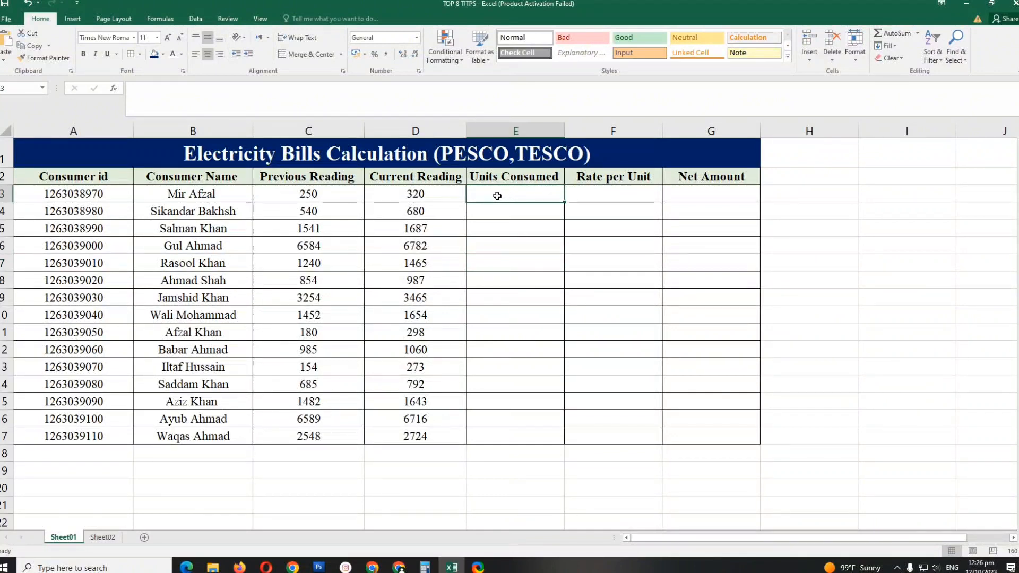
pyautogui.write('=')
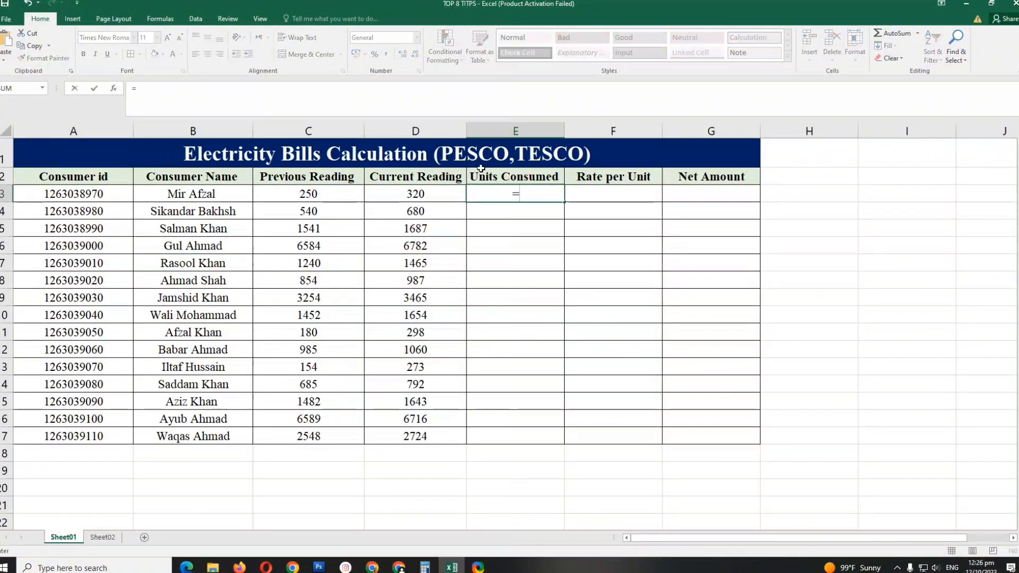
pyautogui.click(424, 194)
pyautogui.write('-')
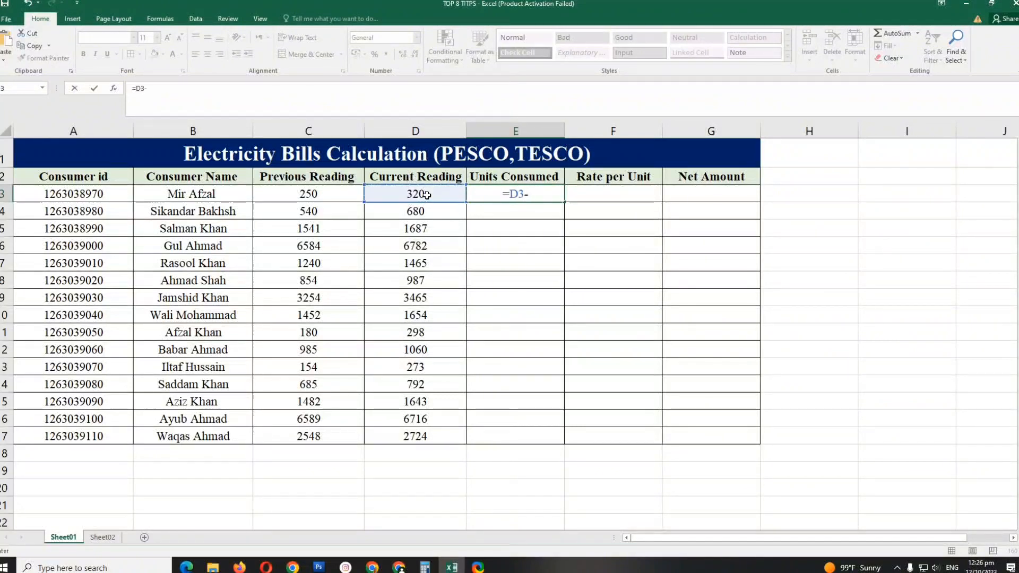
pyautogui.click(329, 196)
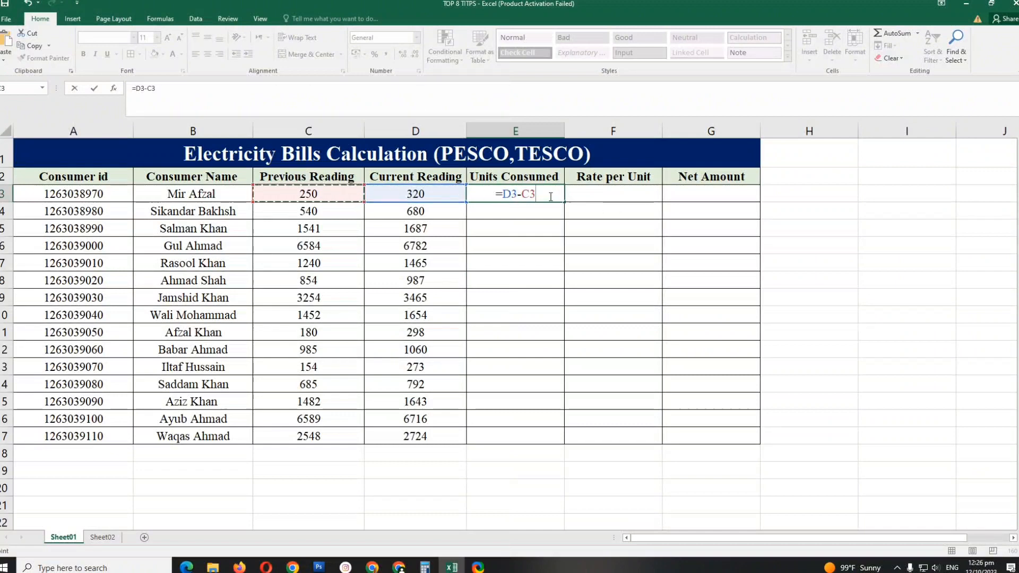
pyautogui.press('Return')
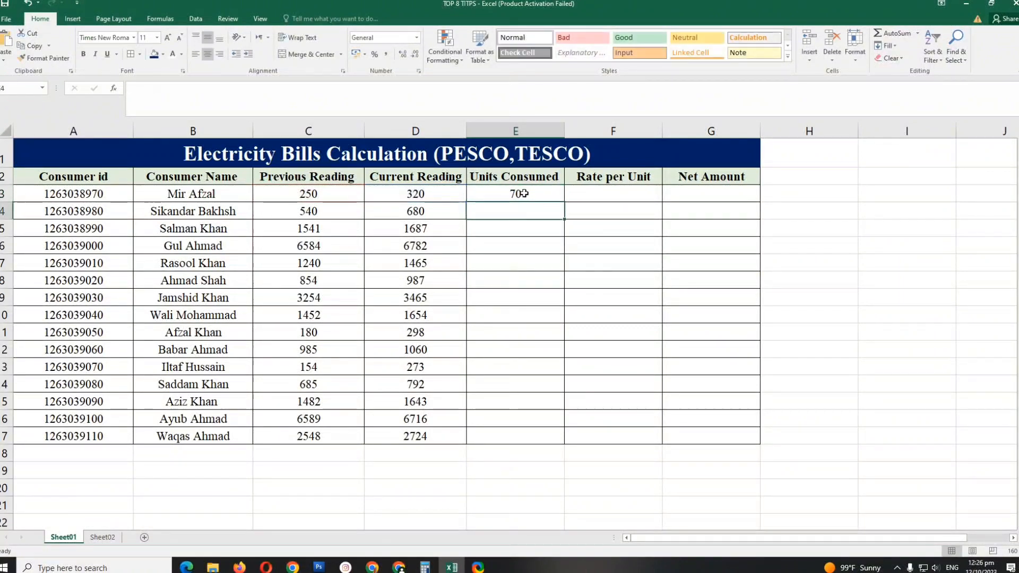
pyautogui.click(526, 194)
pyautogui.moveTo(566, 202); pyautogui.dragTo(558, 441)
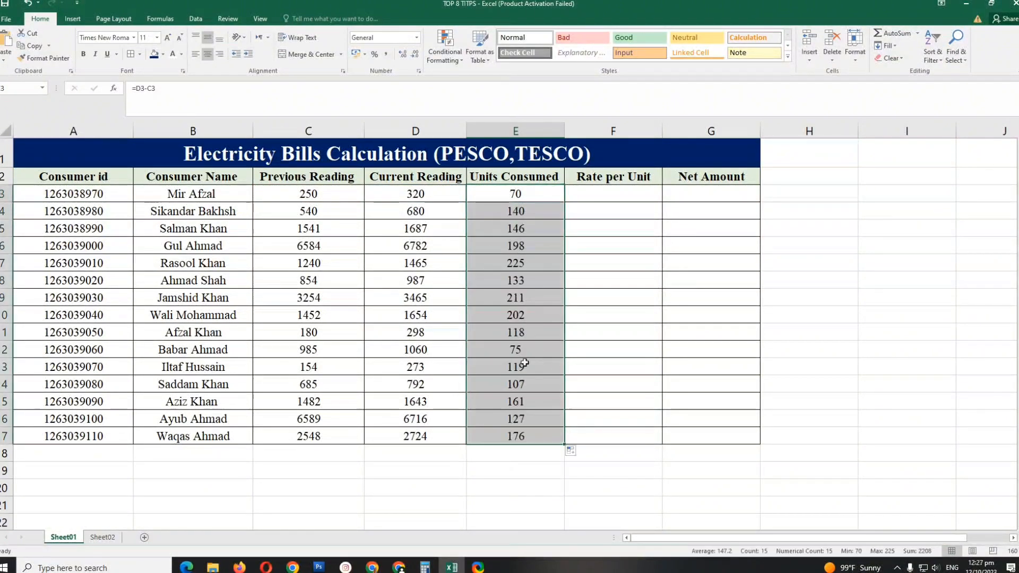
# - Check the PESCO unit slabs and their costs on Sheet02, returning to cell F3 on Sheet01
pyautogui.click(595, 194)
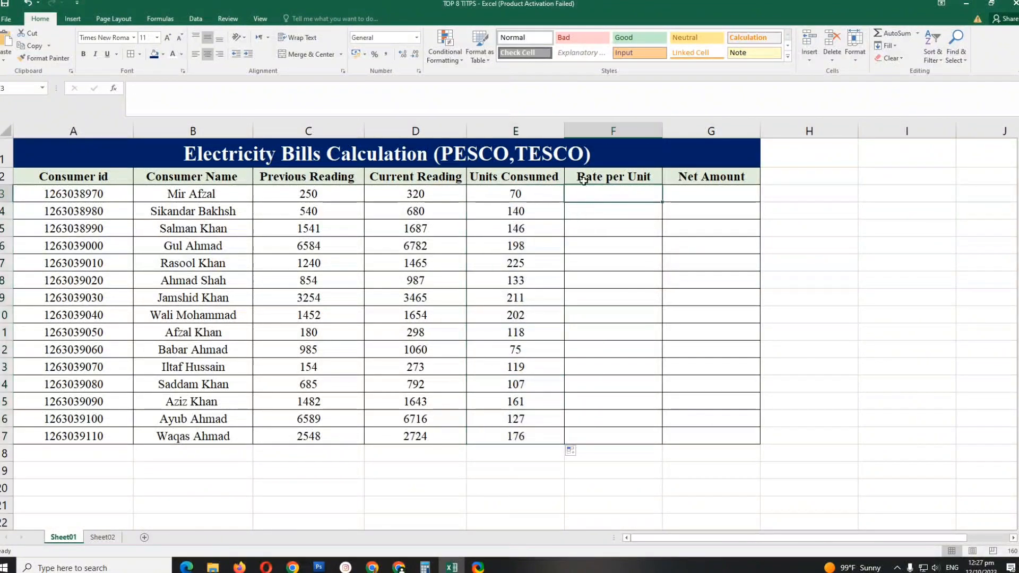
pyautogui.click(102, 537)
pyautogui.keyDown('ctrl'); pyautogui.scroll(2, 178, 302); pyautogui.keyUp('ctrl')
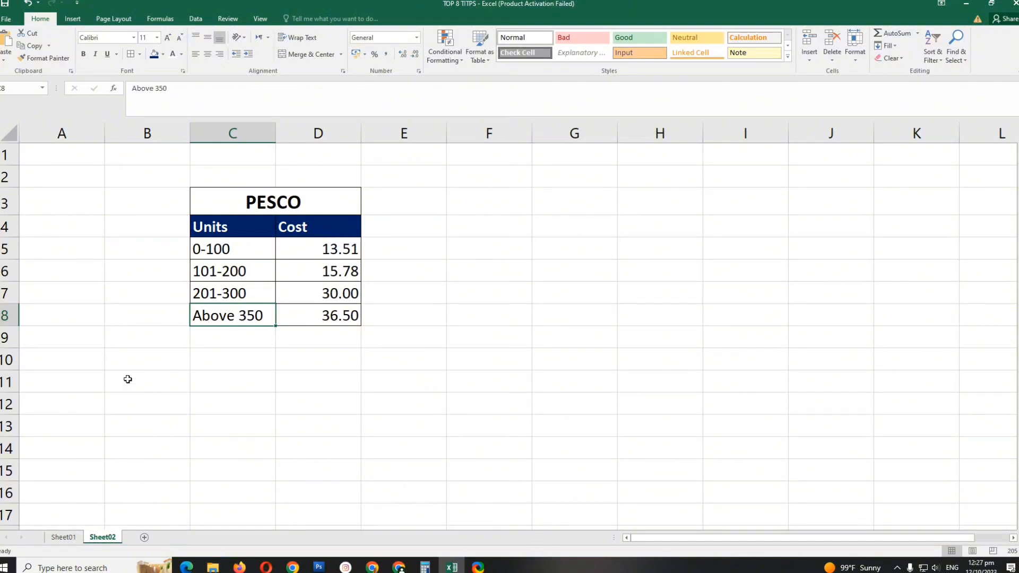
pyautogui.click(62, 537)
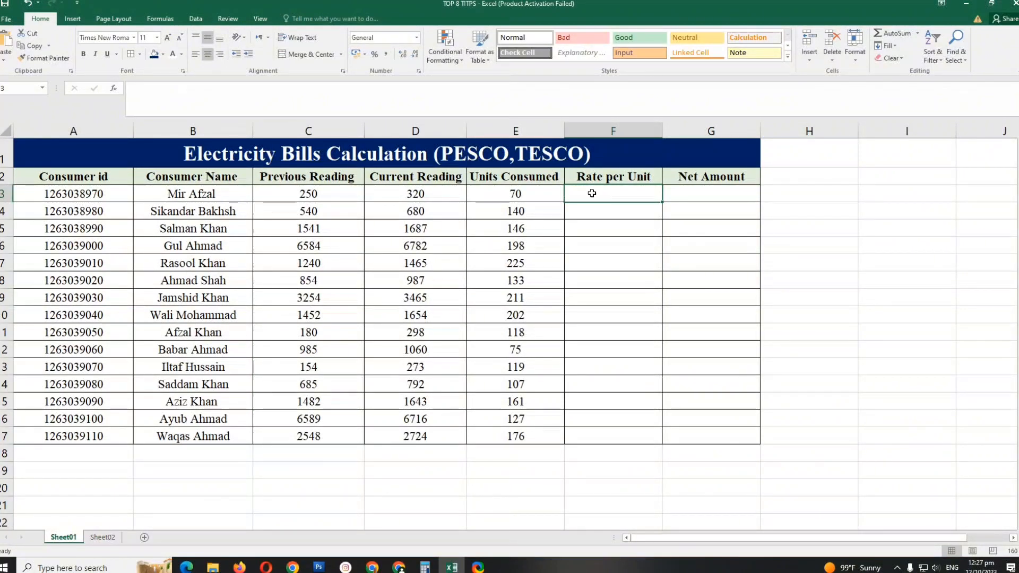
# - Start an IF formula in F3 under Rate per Unit that returns "13.51" when E3<=100
pyautogui.write('=')
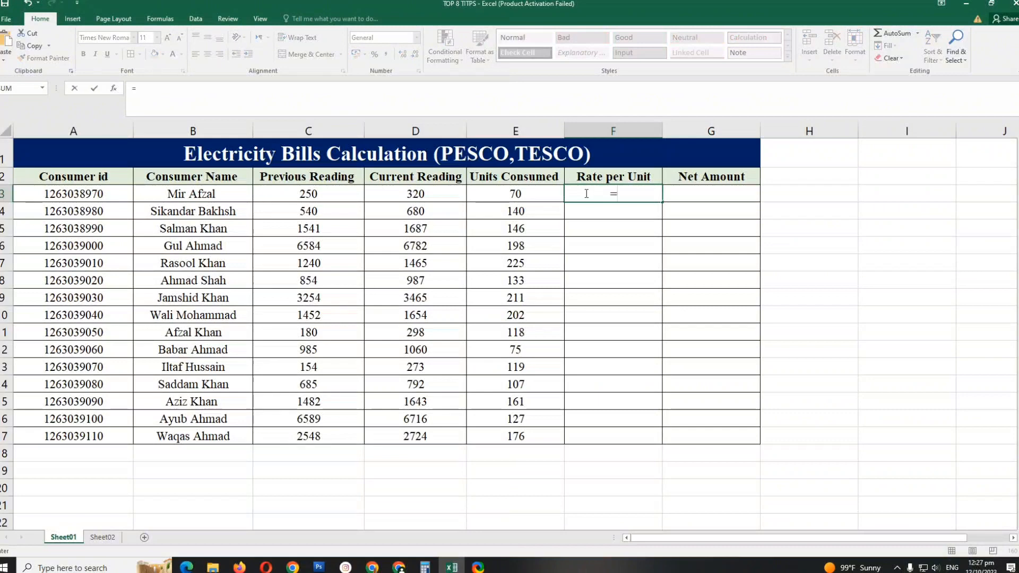
pyautogui.write('if')
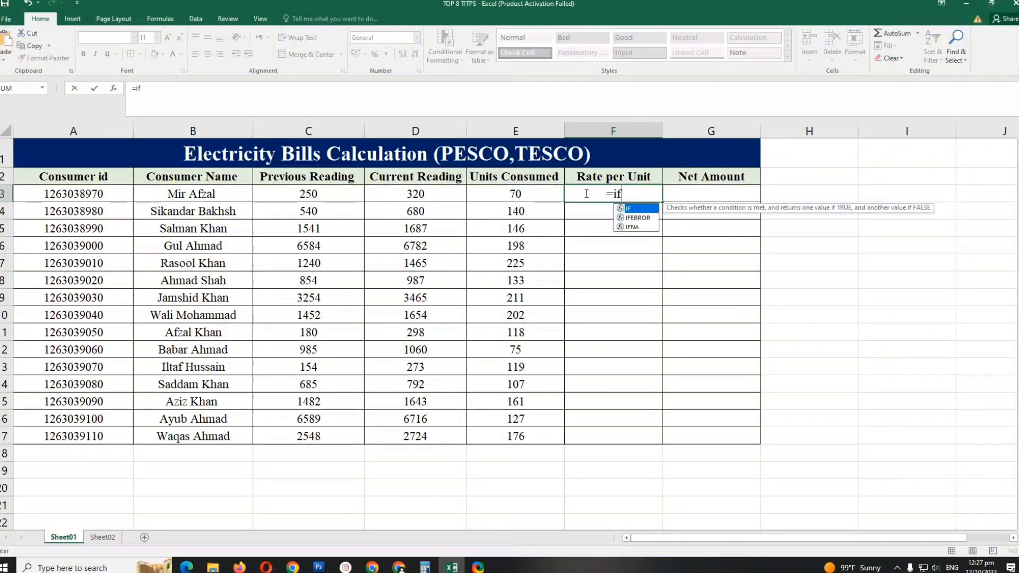
pyautogui.write('(')
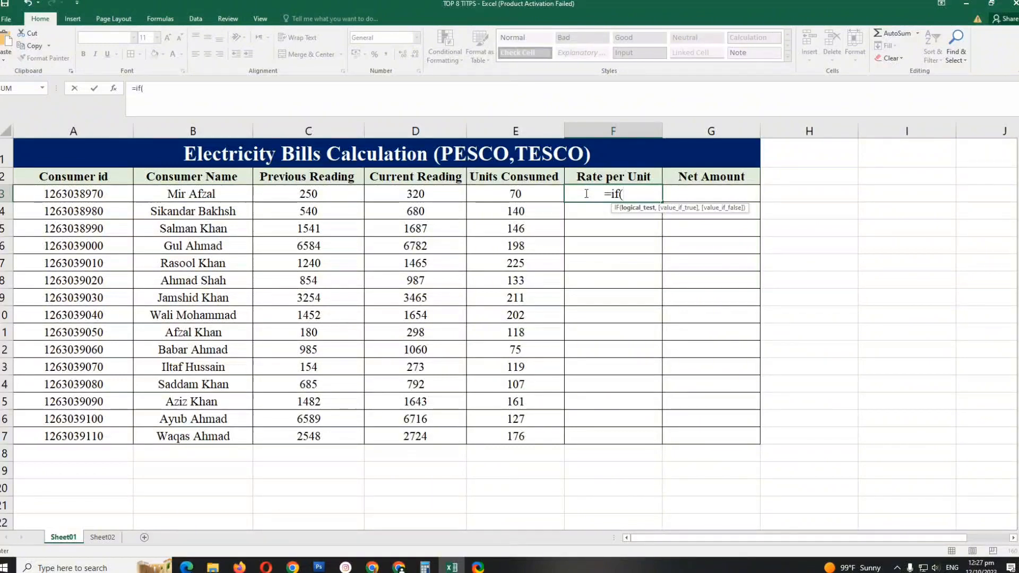
pyautogui.click(526, 196)
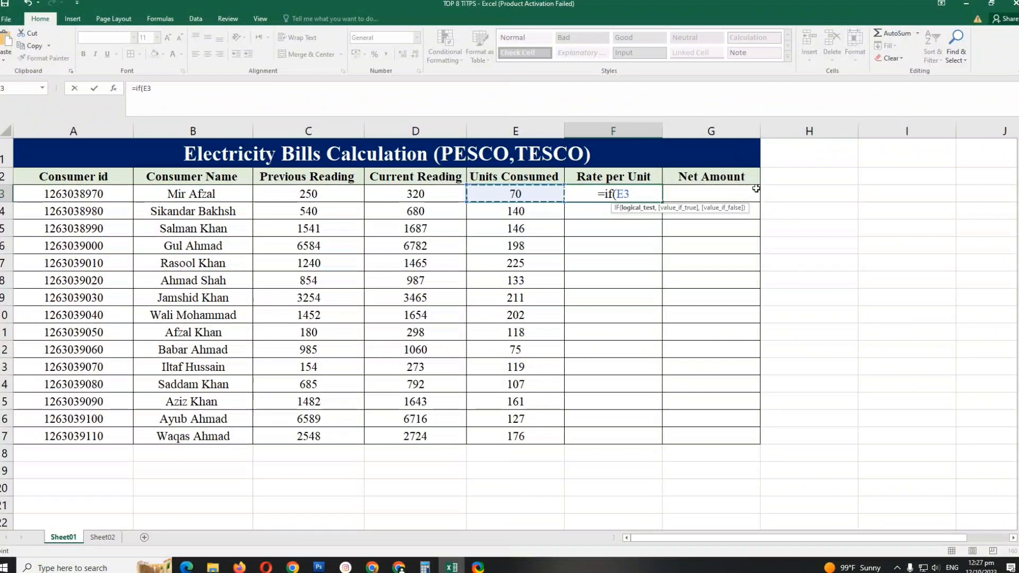
pyautogui.write('<')
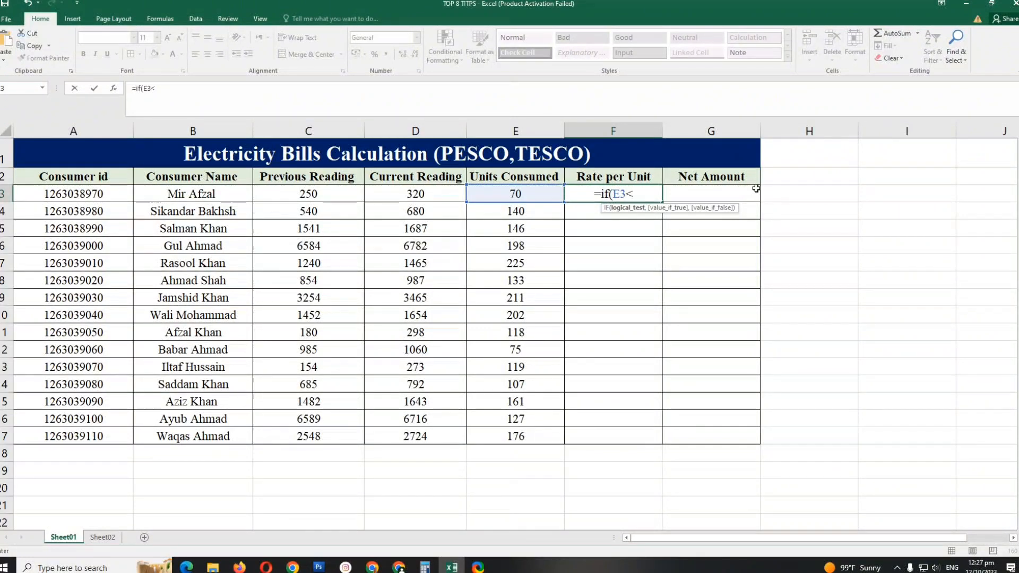
pyautogui.write('=')
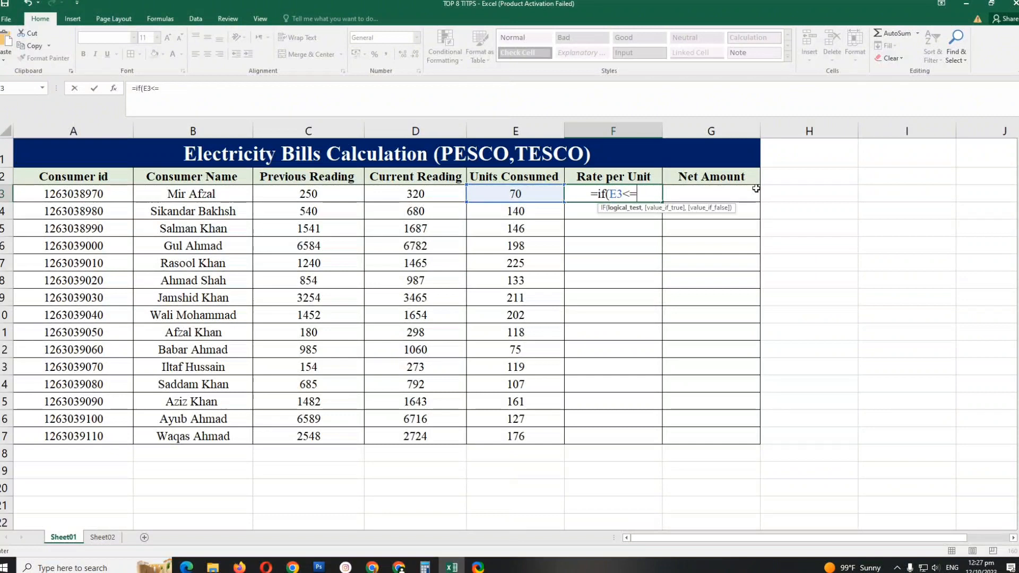
pyautogui.write('100')
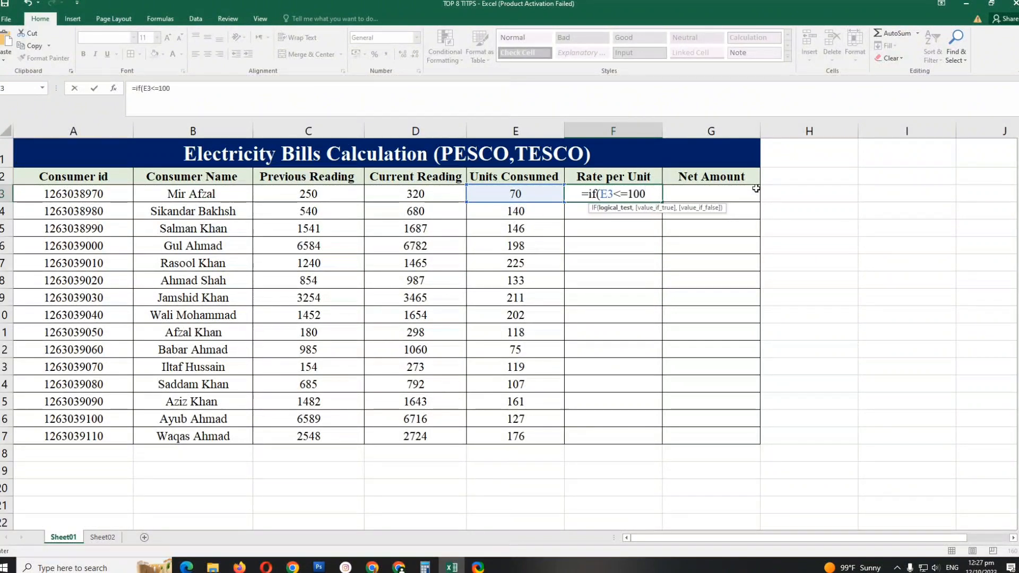
pyautogui.write(',')
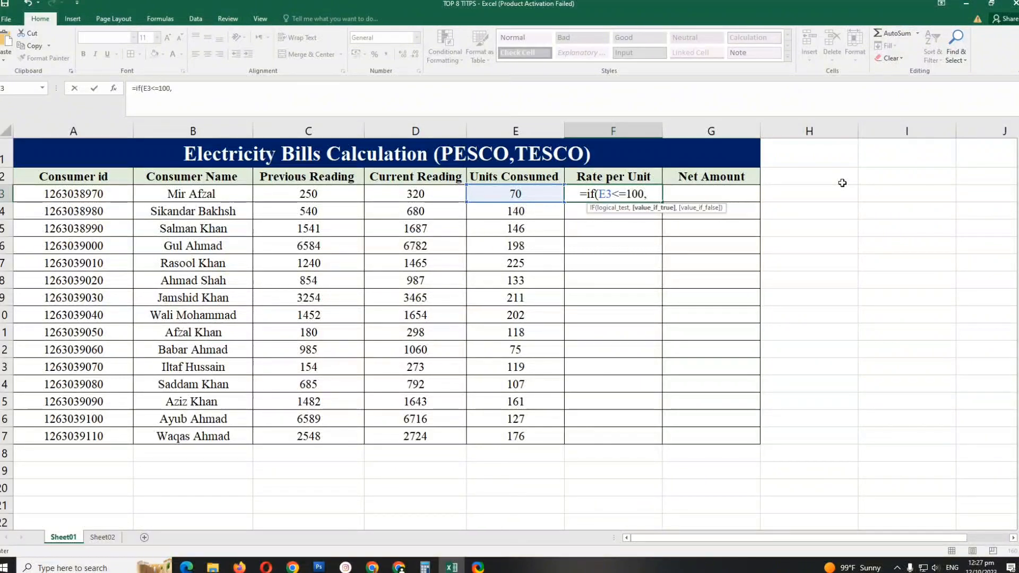
pyautogui.write('"')
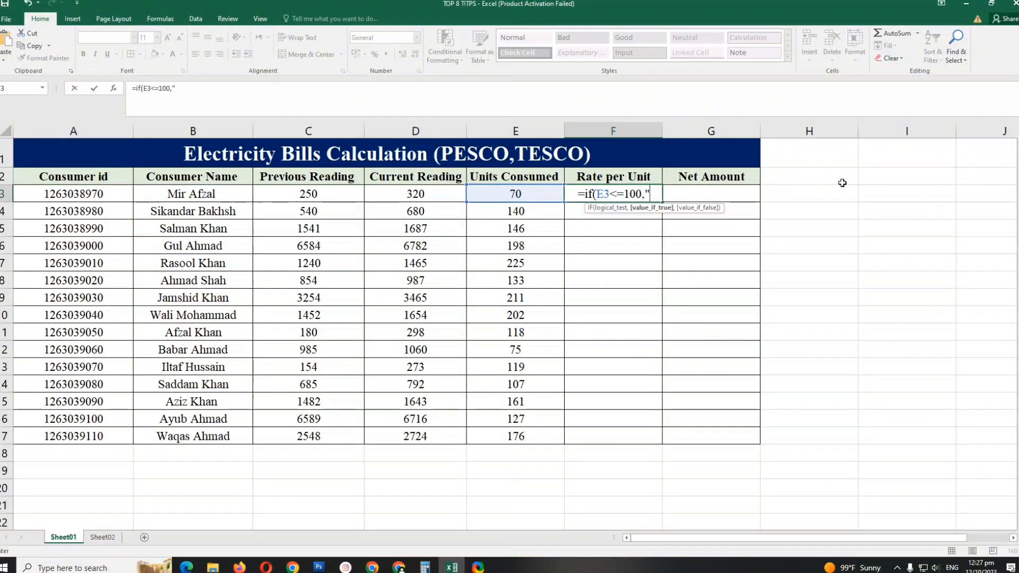
pyautogui.write('1')
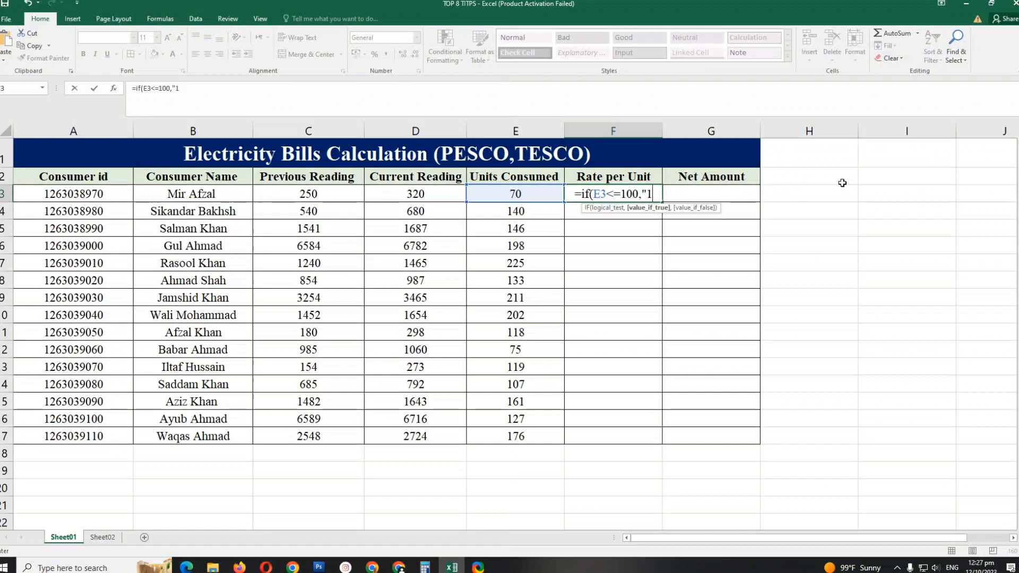
pyautogui.write('3.51')
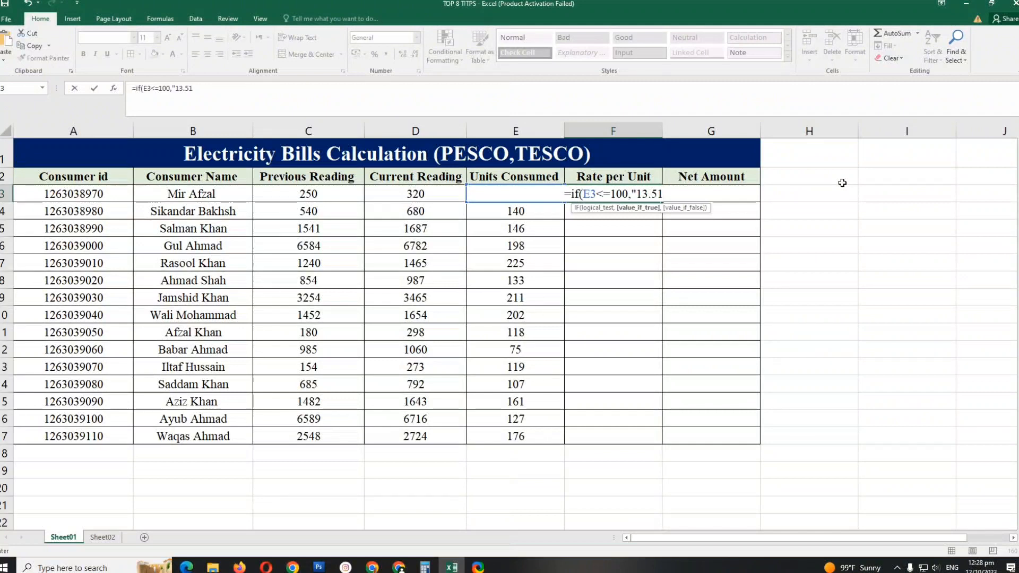
pyautogui.write('"')
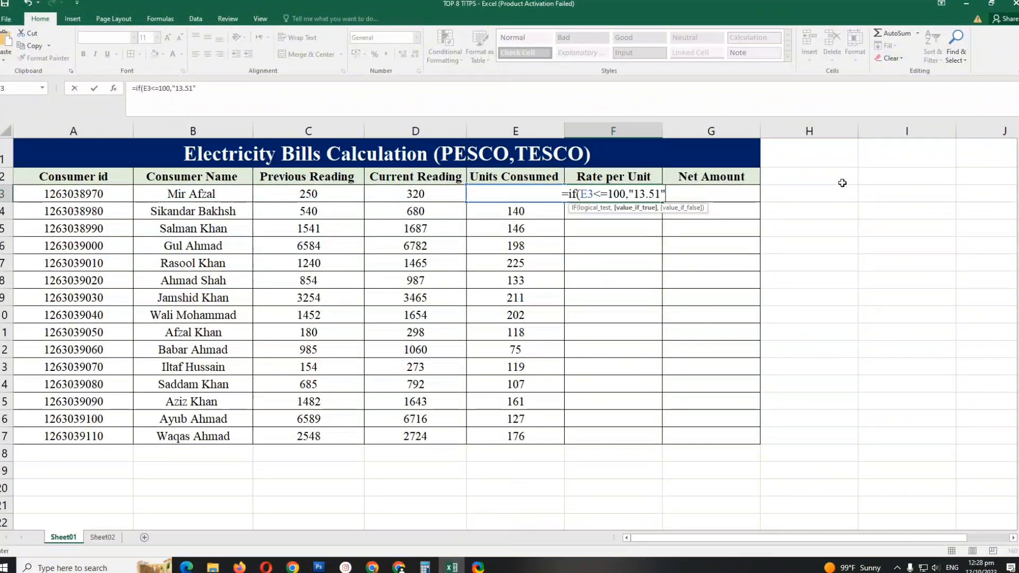
pyautogui.write(',')
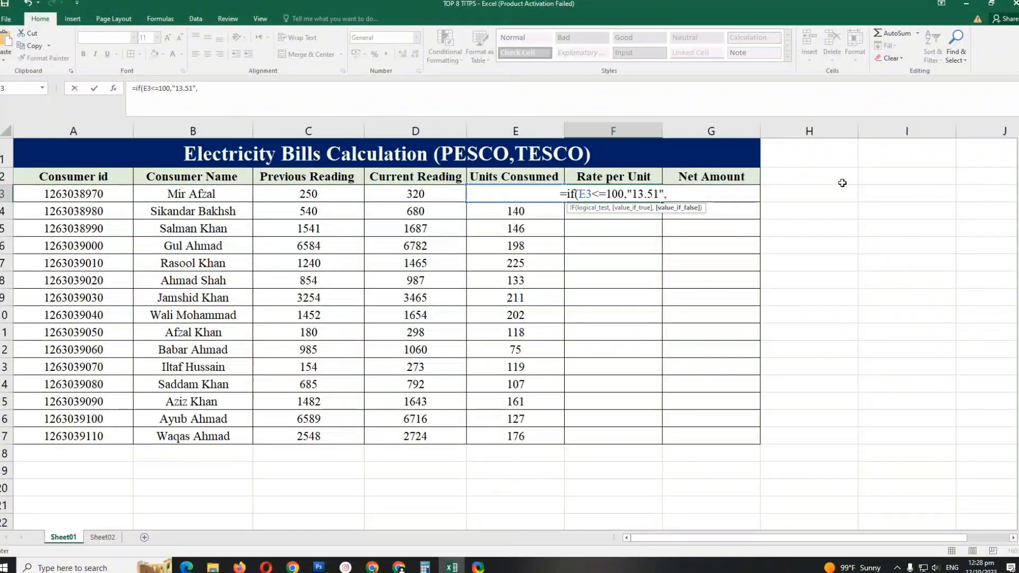
# - Nest a second IF in the F3 formula that returns "15.78" when E3<=200
pyautogui.click(223, 89)
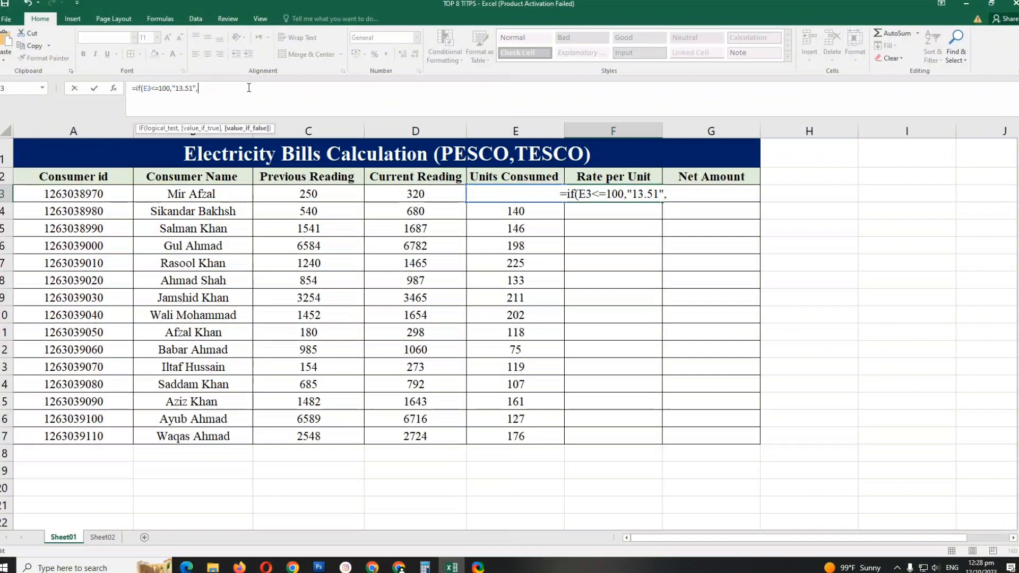
pyautogui.write('if')
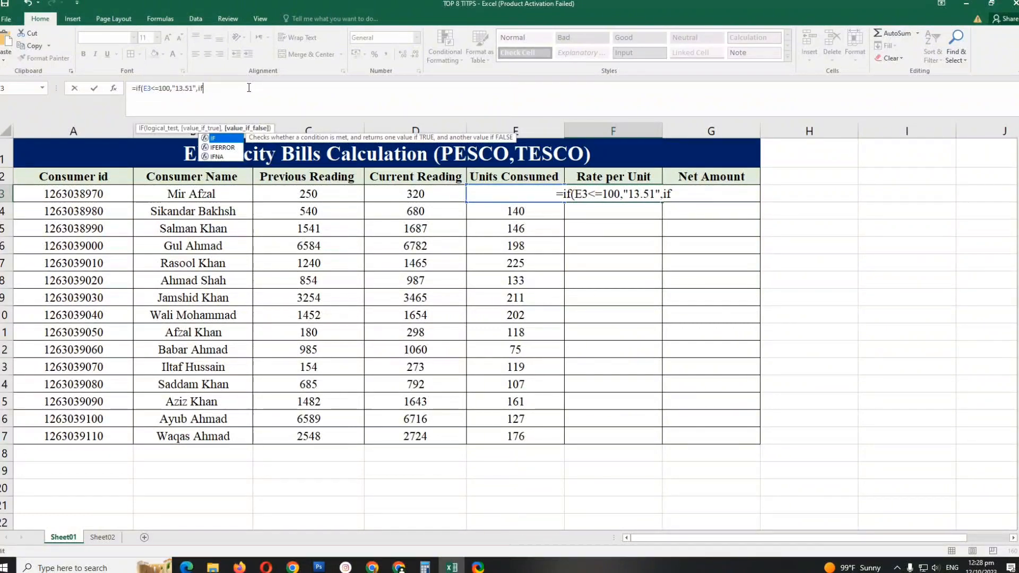
pyautogui.write('(')
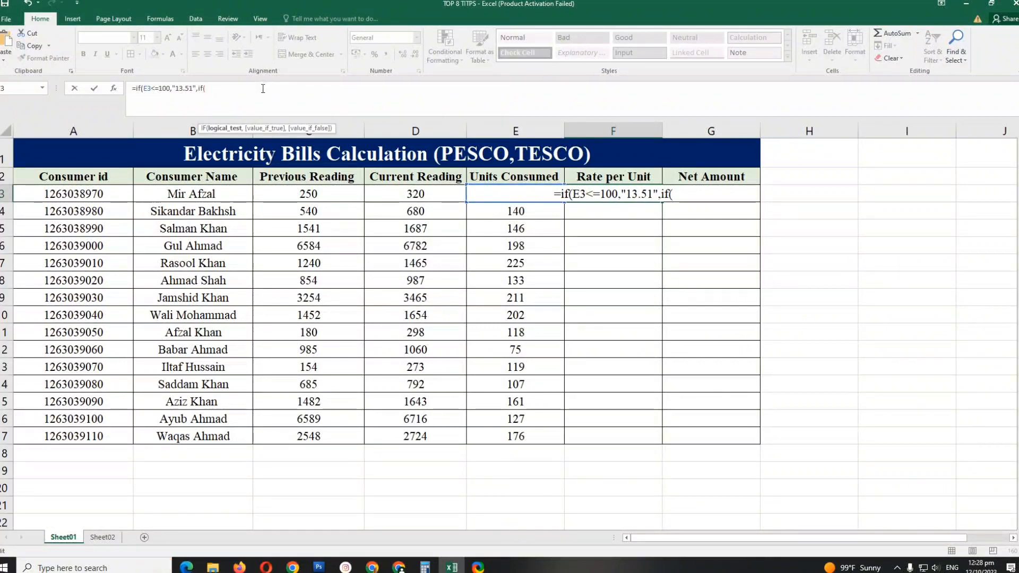
pyautogui.write('E3')
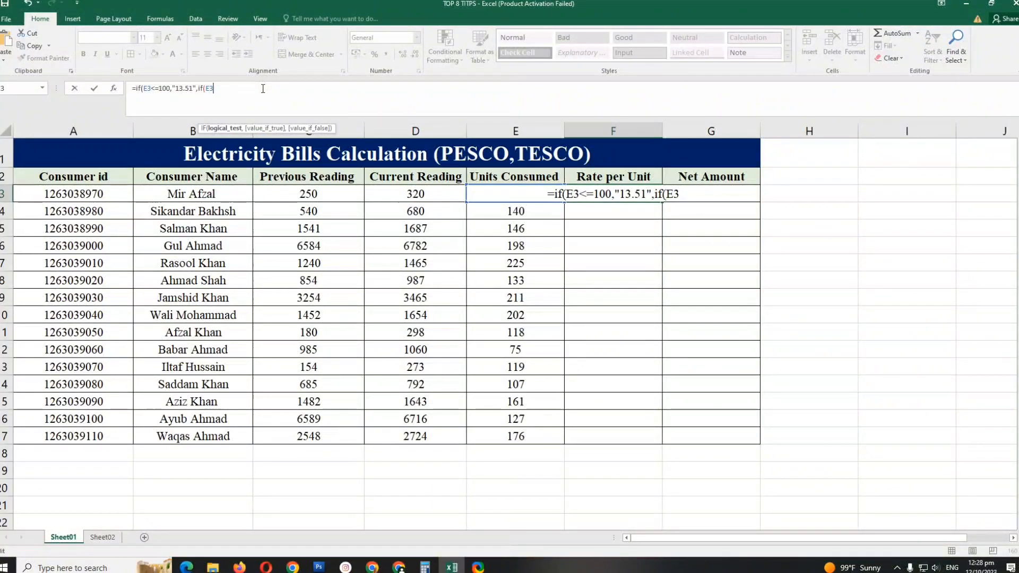
pyautogui.write('<')
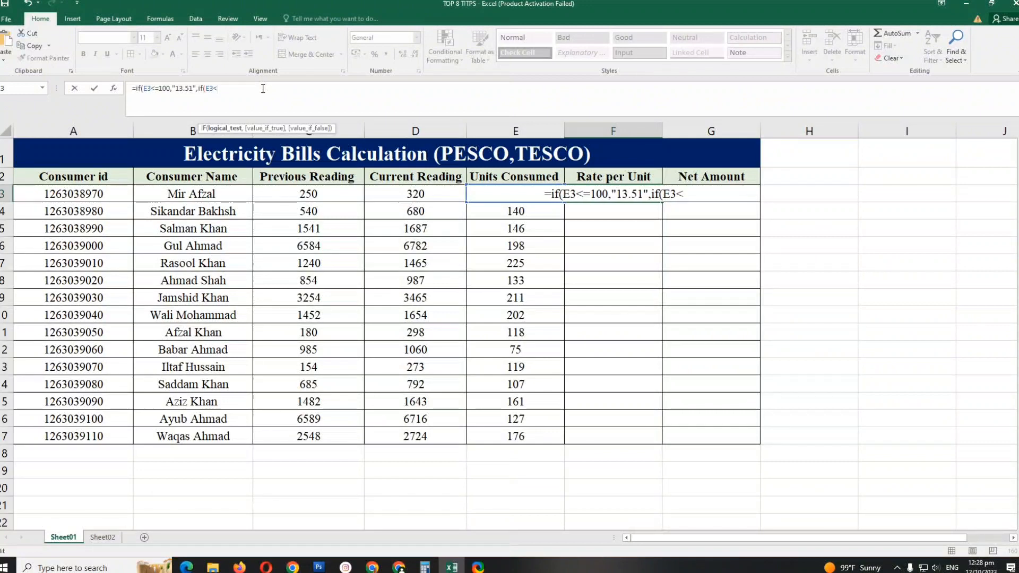
pyautogui.write('=')
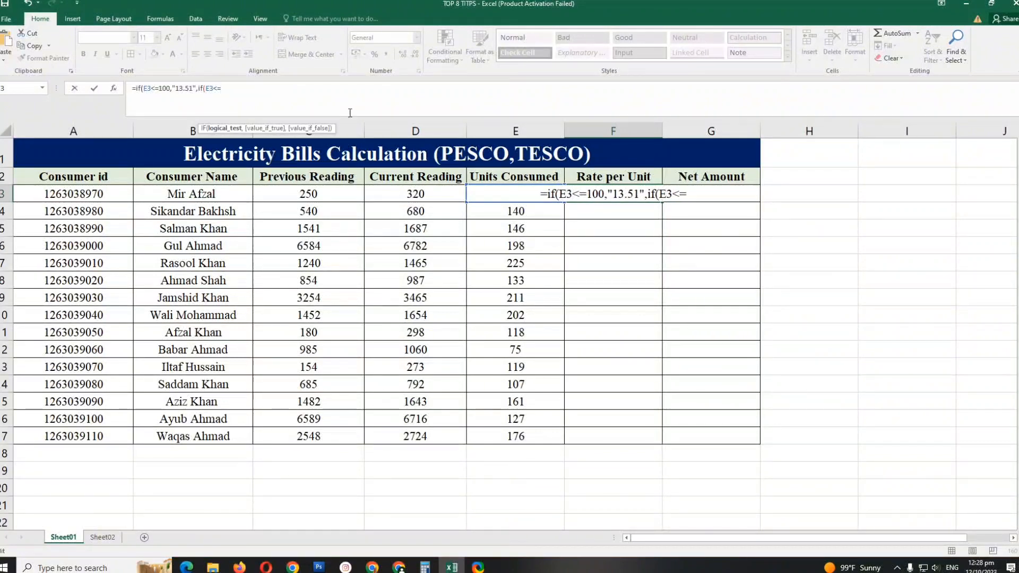
pyautogui.write('200')
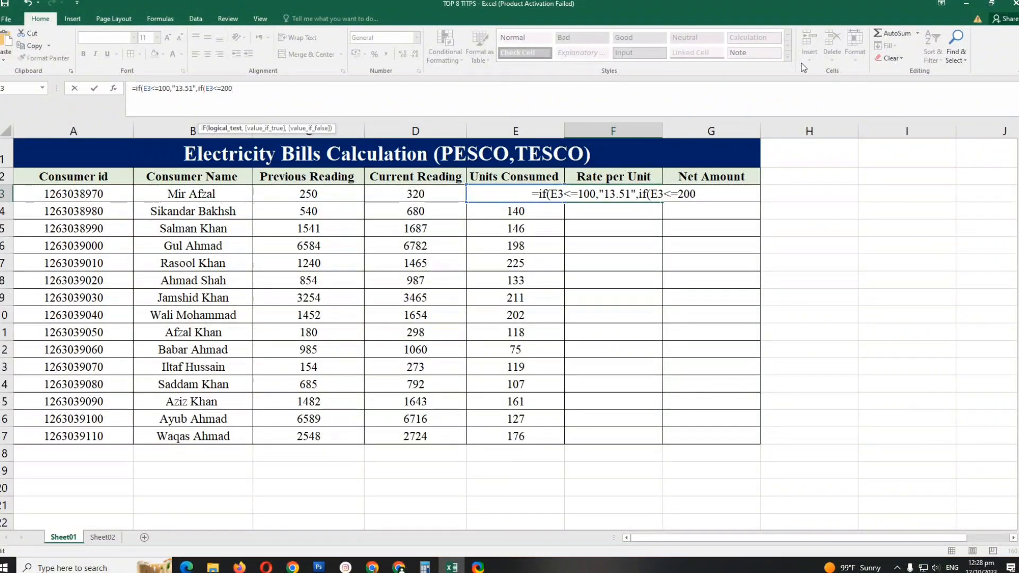
pyautogui.write(',"')
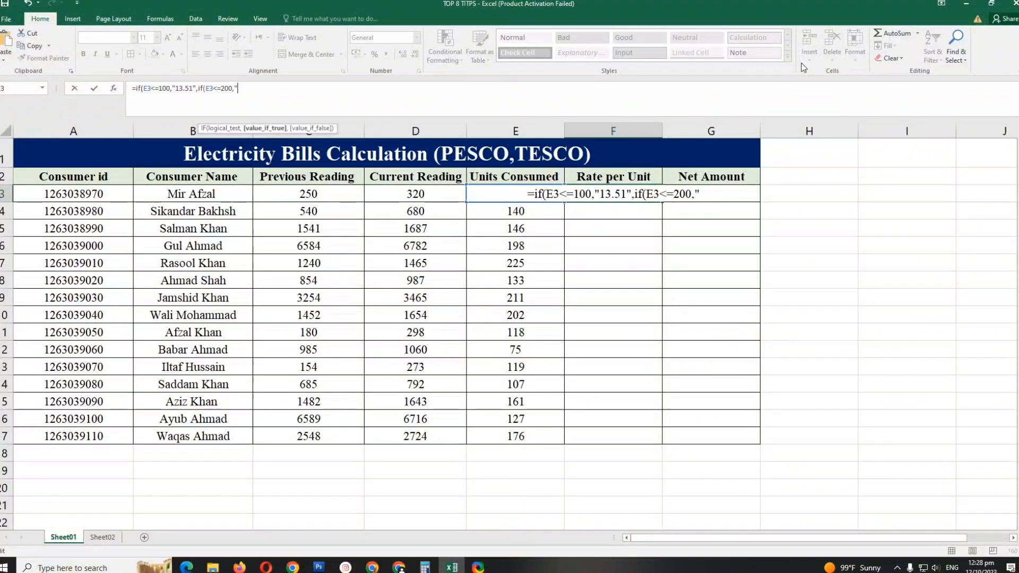
pyautogui.write('15.78')
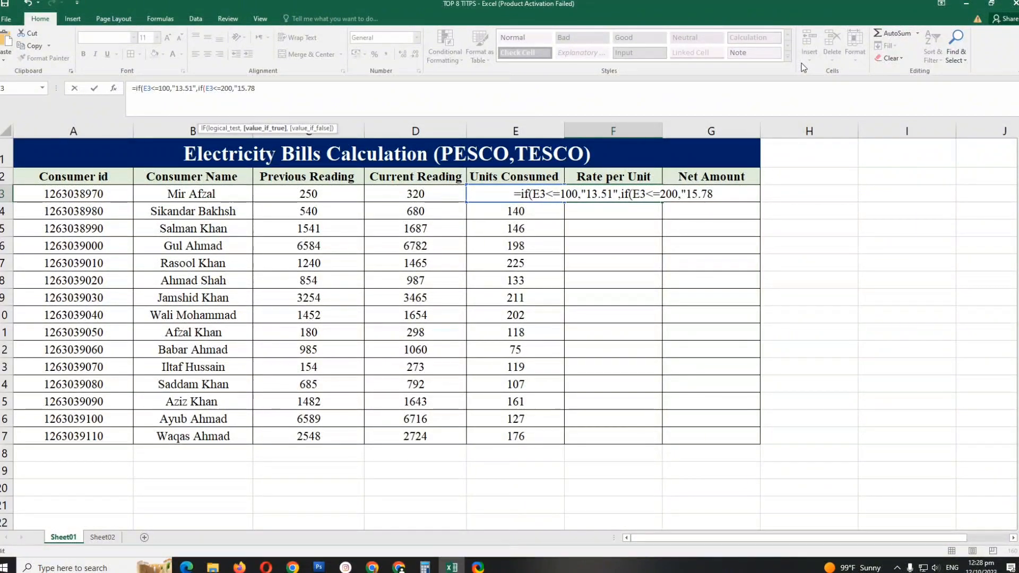
pyautogui.write('"')
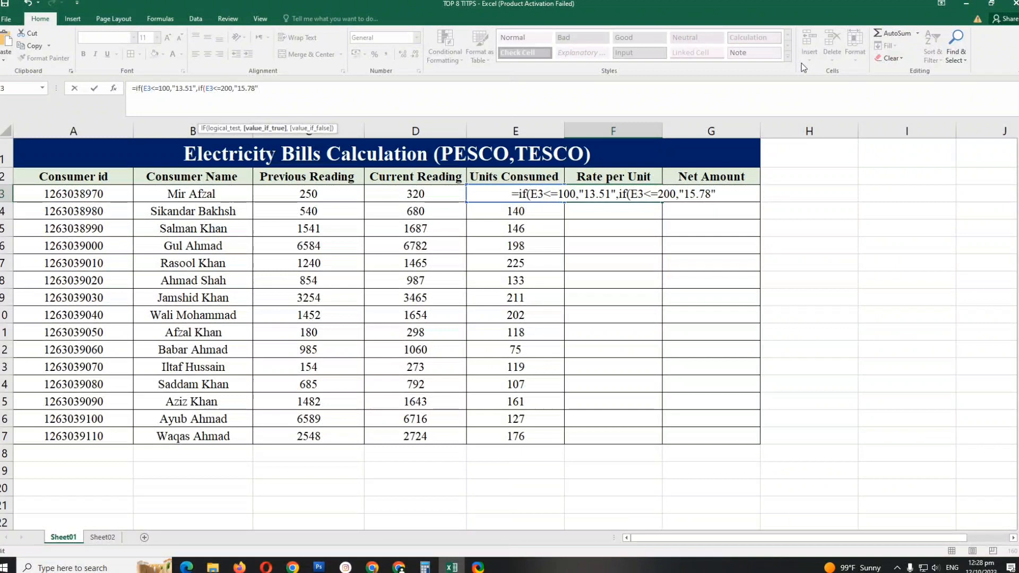
pyautogui.write(',')
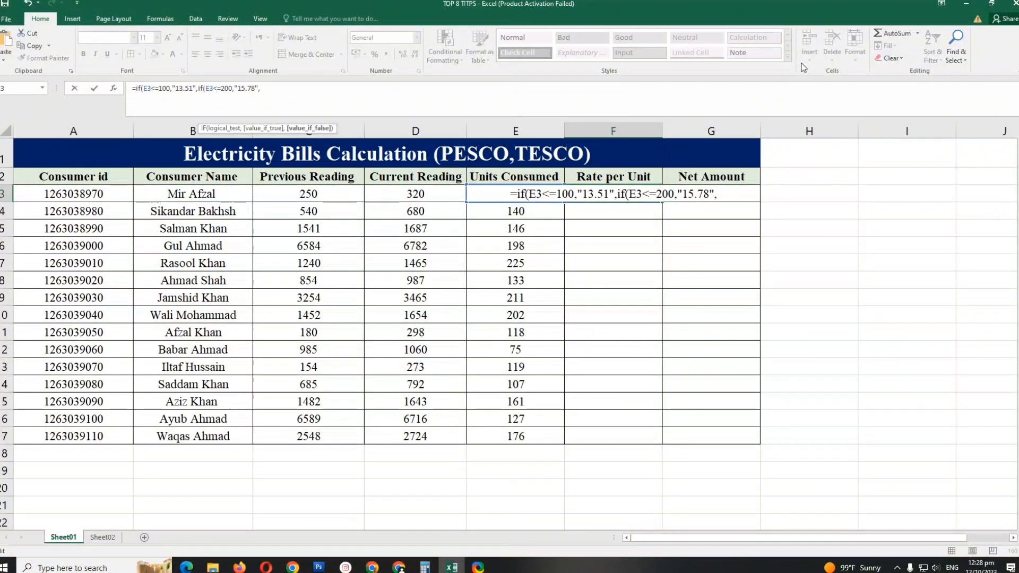
pyautogui.write('I')
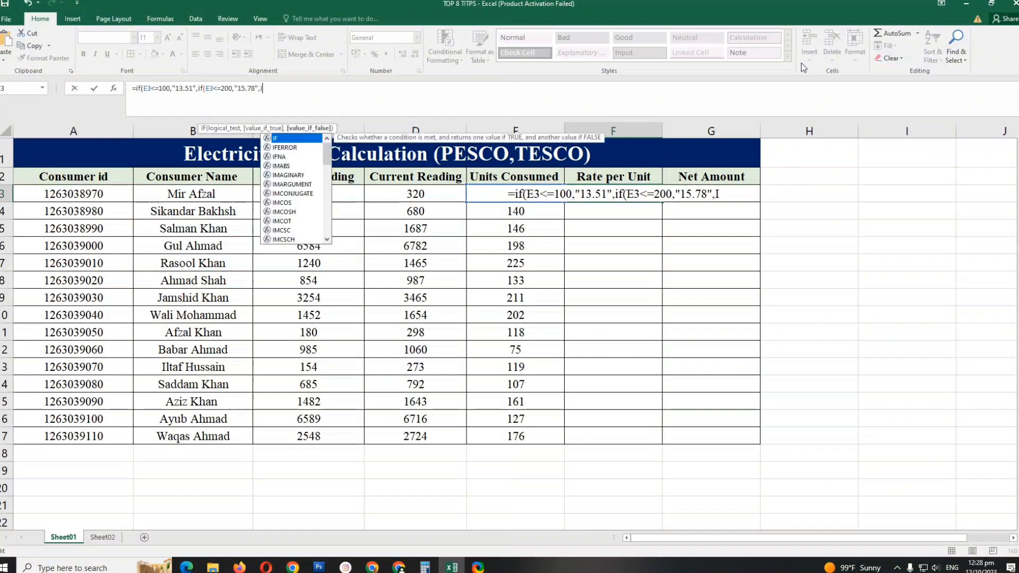
pyautogui.write('F(')
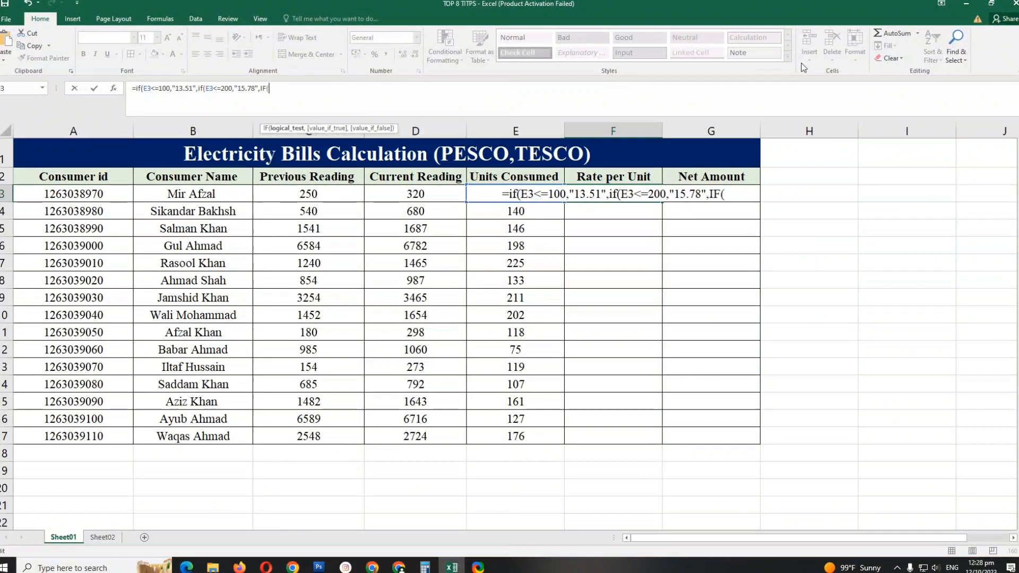
pyautogui.write('E')
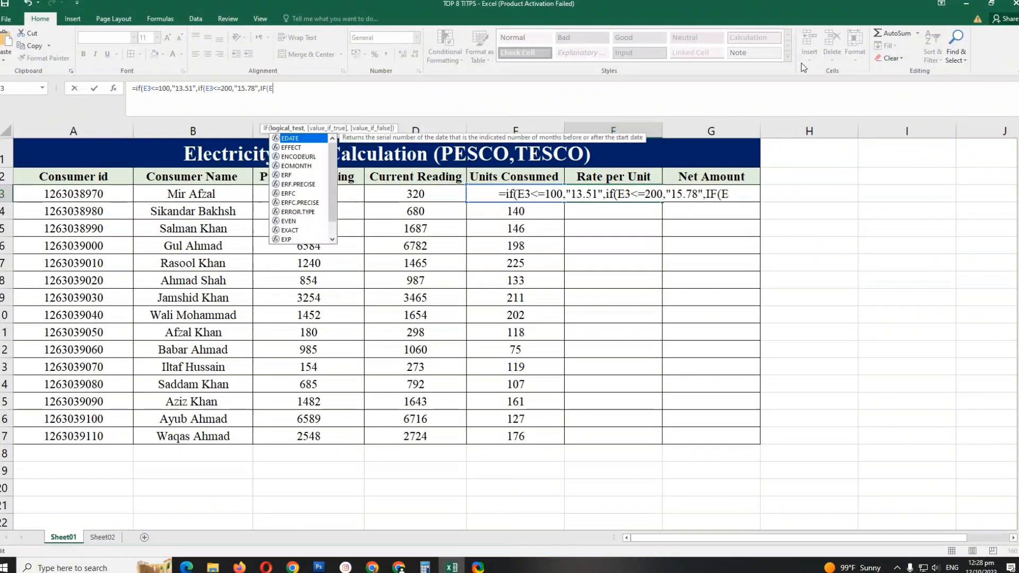
pyautogui.write('3')
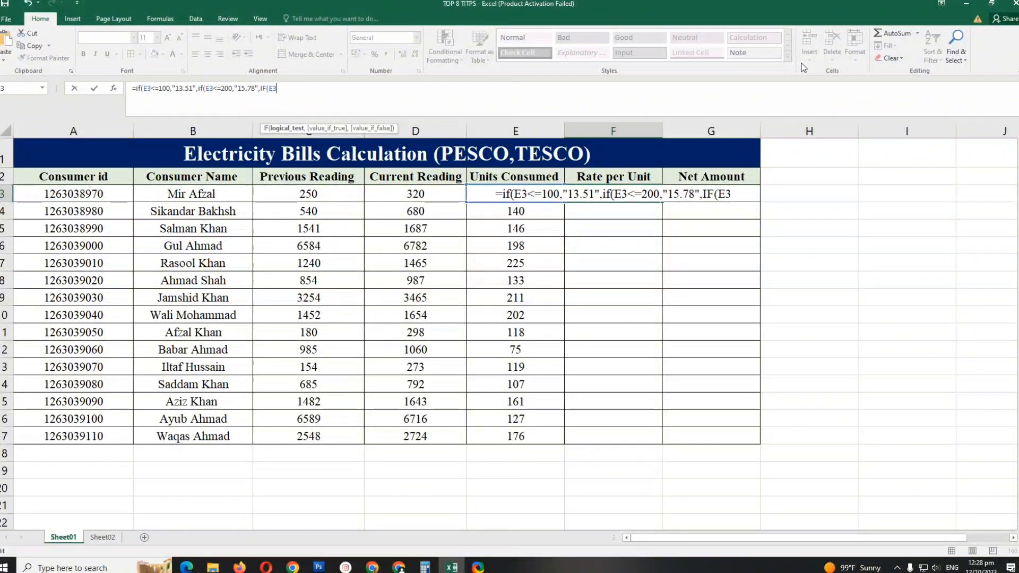
pyautogui.write(',"')
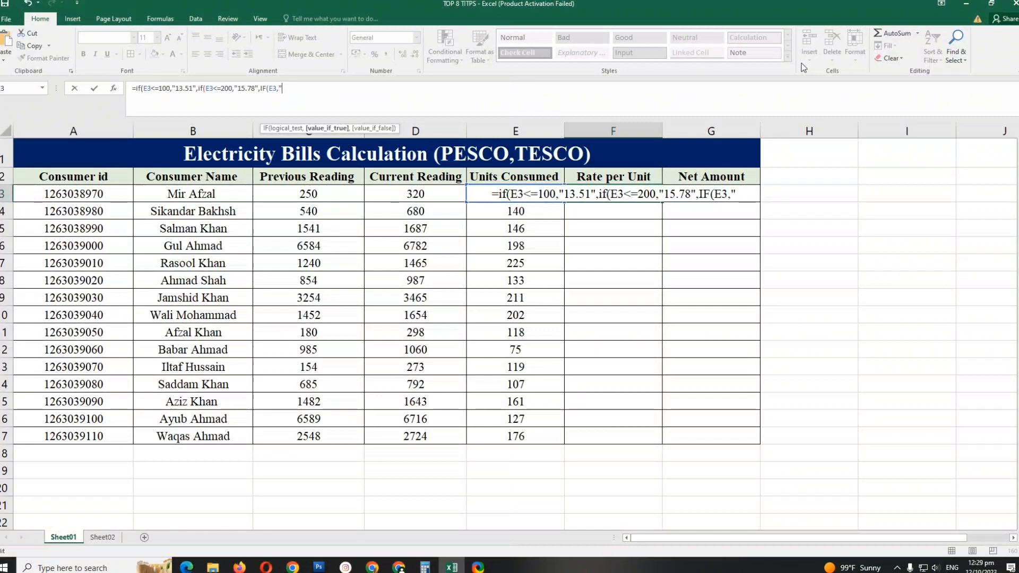
# - Nest a third IF in the F3 formula that returns "30" when E3<=300
pyautogui.press('BackSpace')
pyautogui.press('BackSpace')
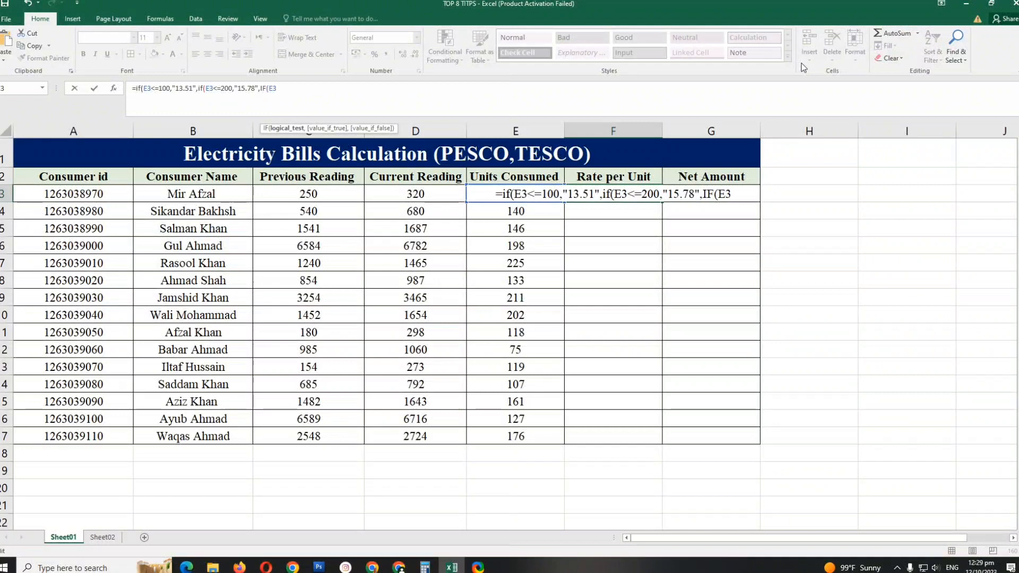
pyautogui.write('<')
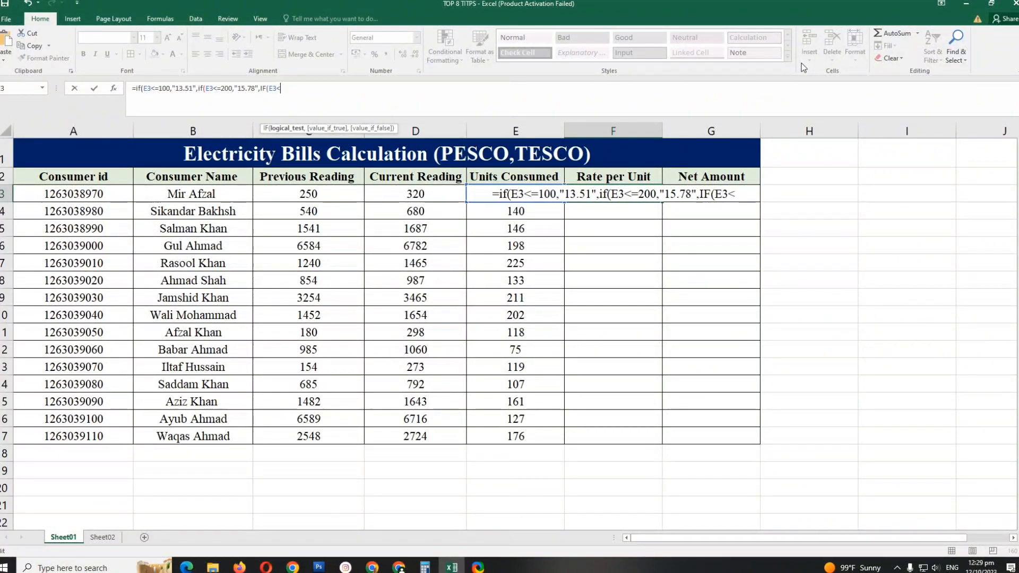
pyautogui.write('=')
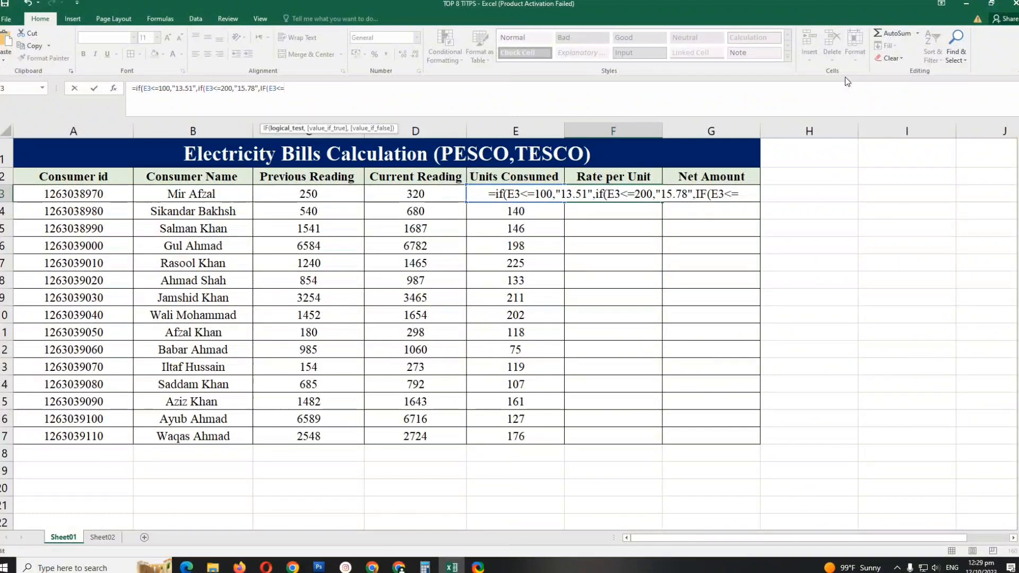
pyautogui.write('300')
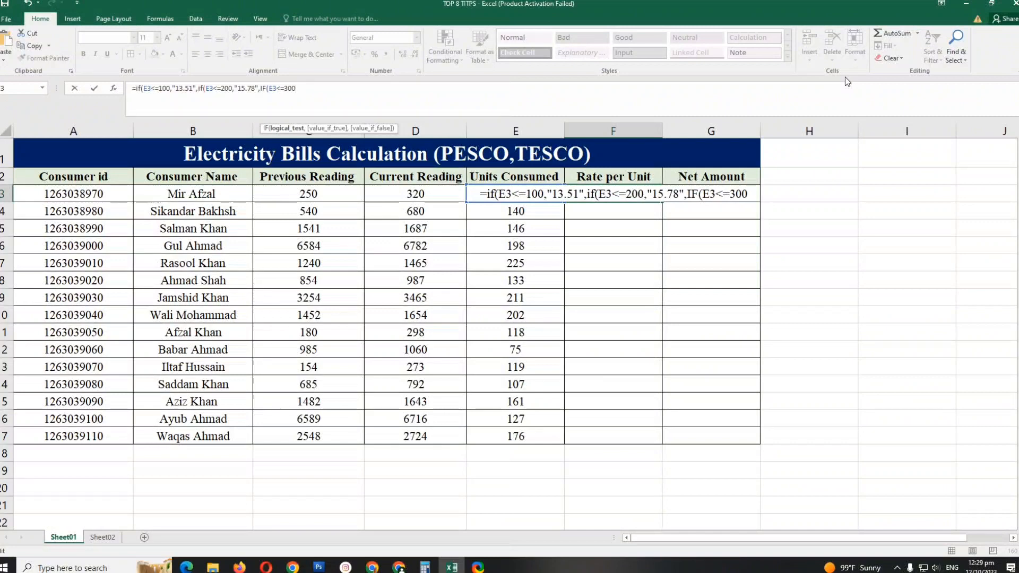
pyautogui.write(',')
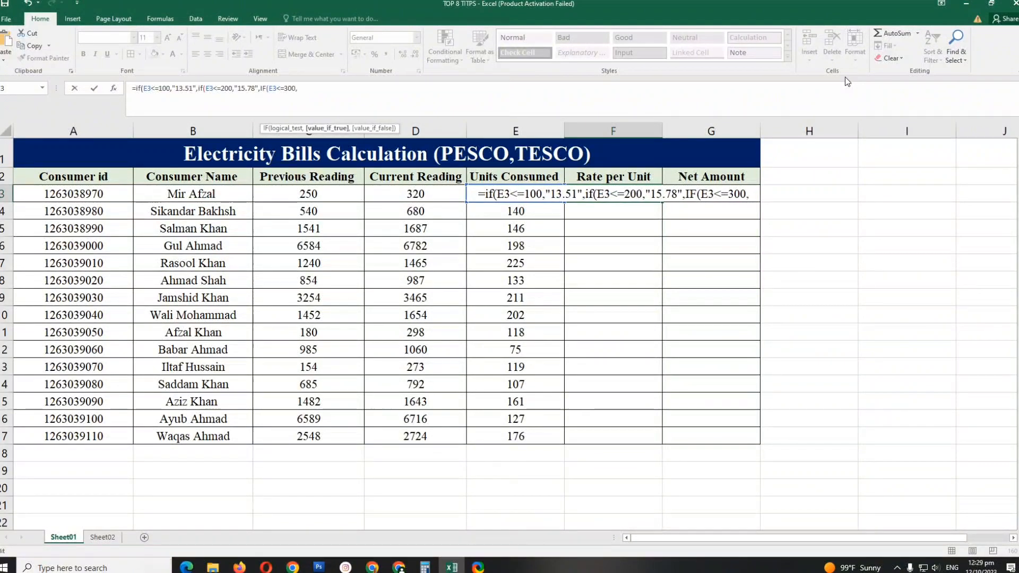
pyautogui.write('"')
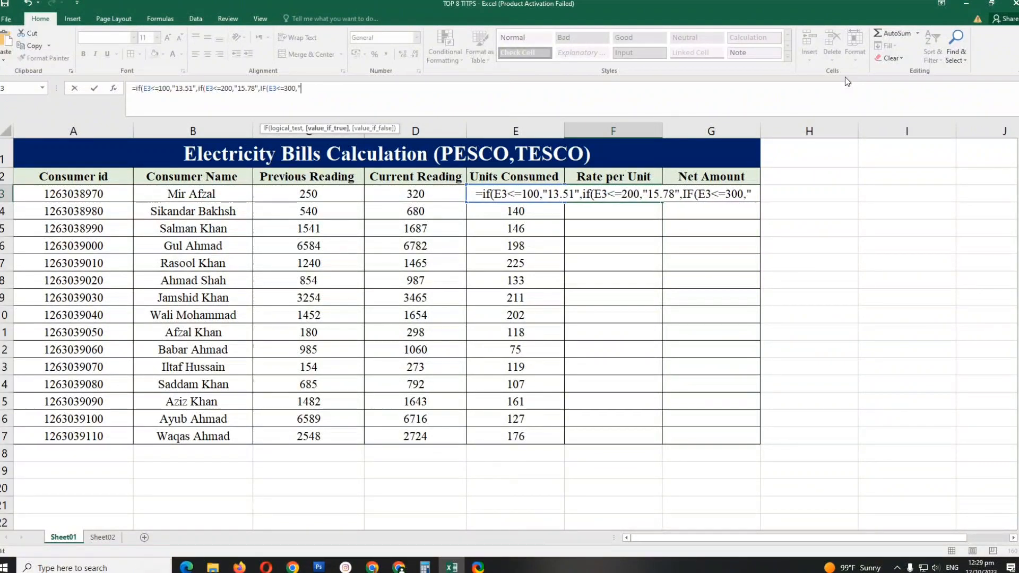
pyautogui.write('30",')
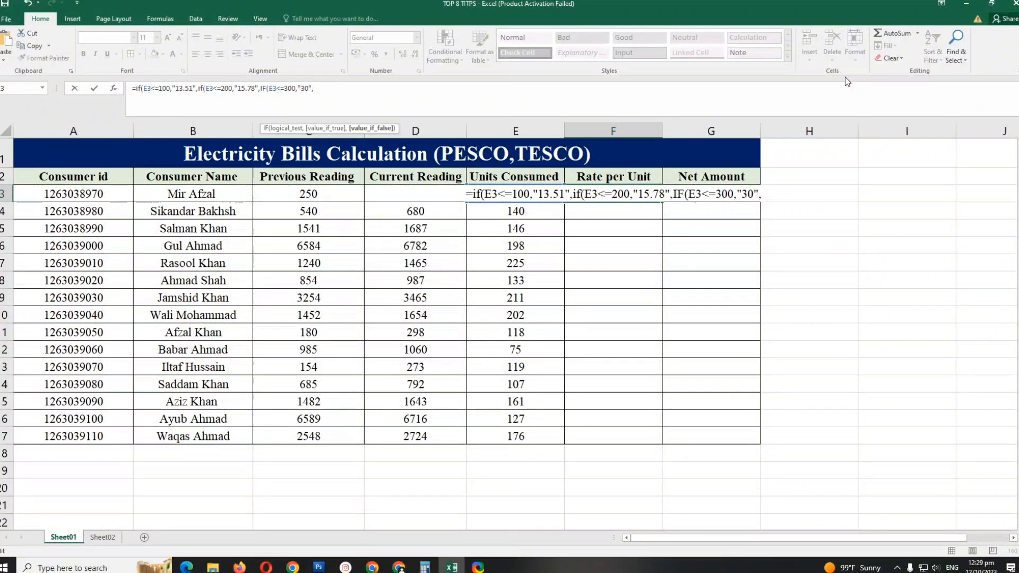
# - Nest a fourth IF in the F3 formula that returns "42.95" when E3>301, then close all parentheses and enter the formula
pyautogui.write('IF')
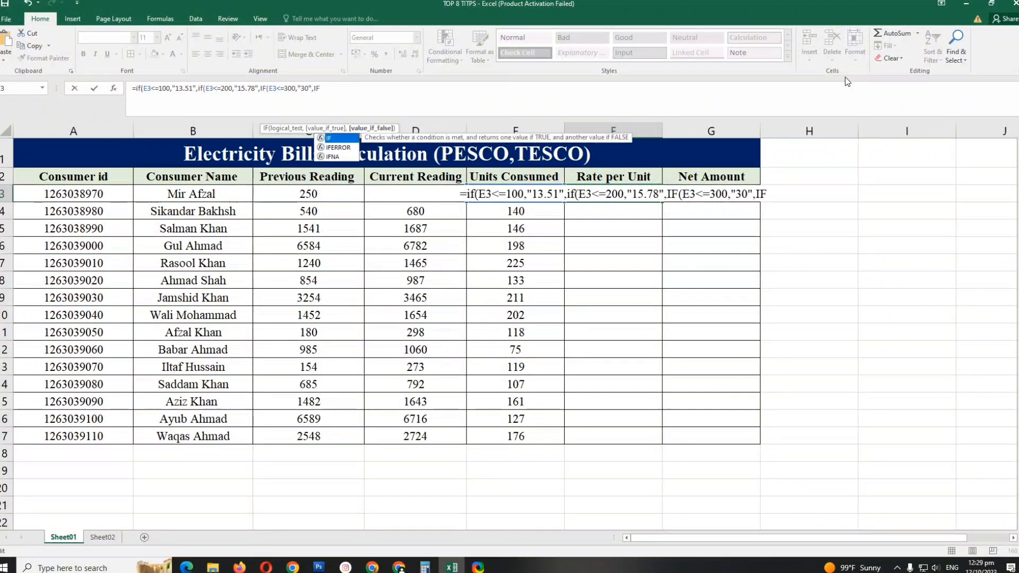
pyautogui.write('(')
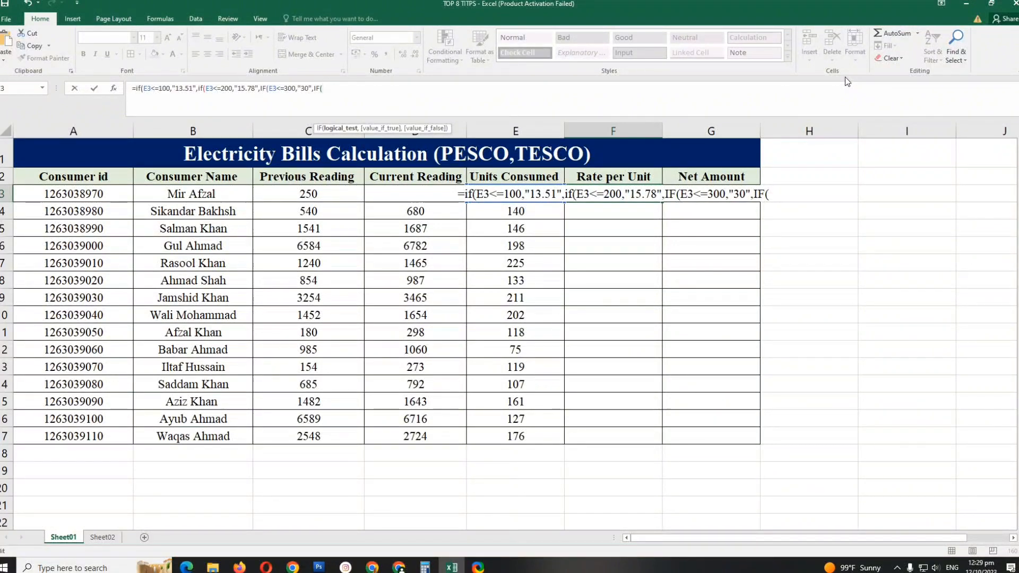
pyautogui.write('E3')
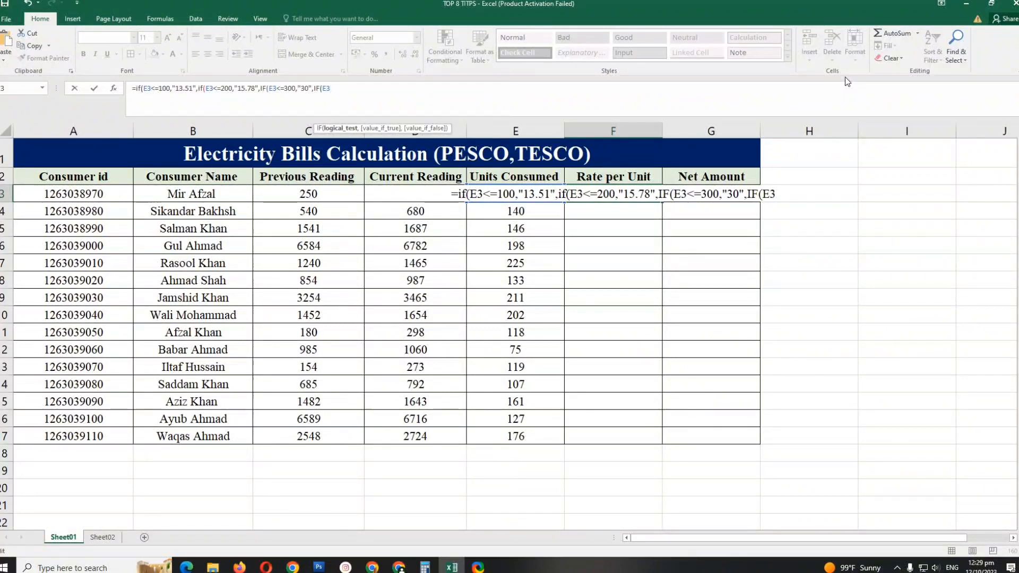
pyautogui.write('>')
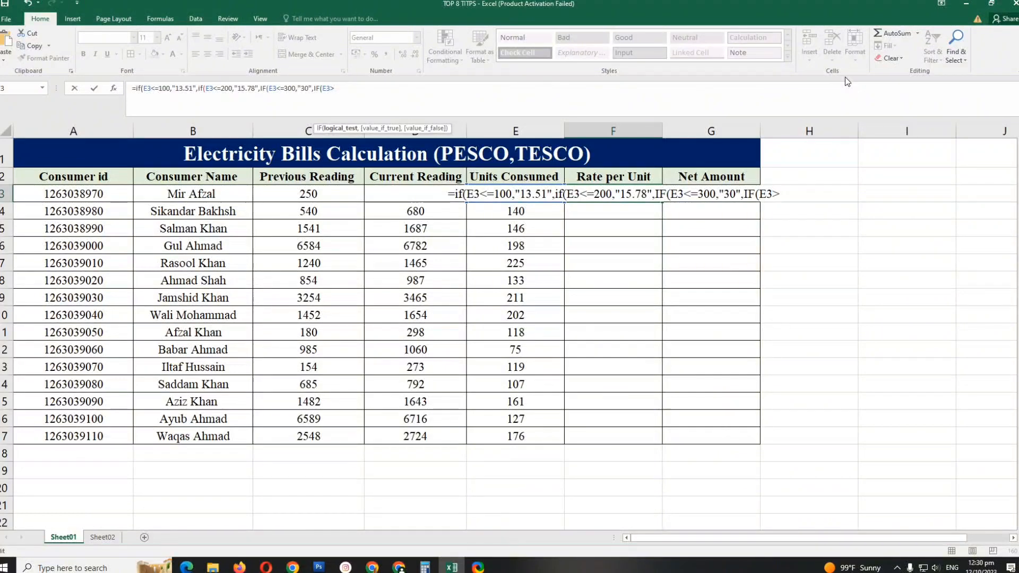
pyautogui.write('301')
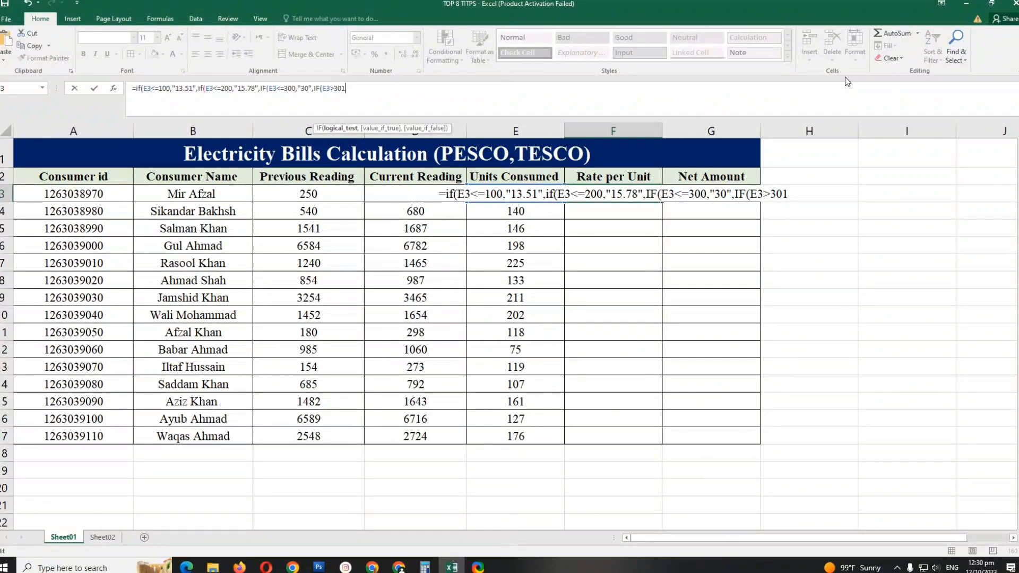
pyautogui.write(',"42.')
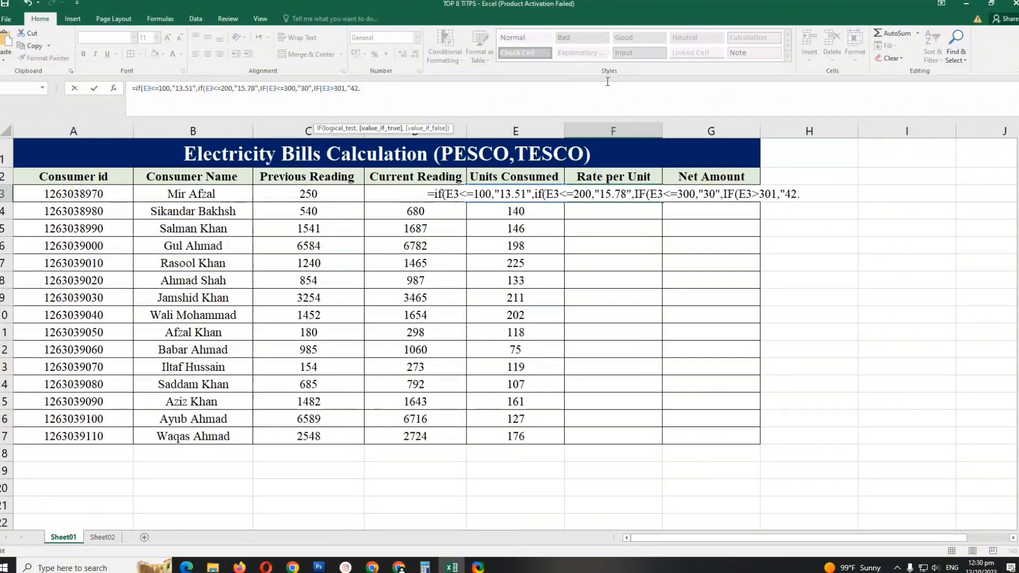
pyautogui.write('95"')
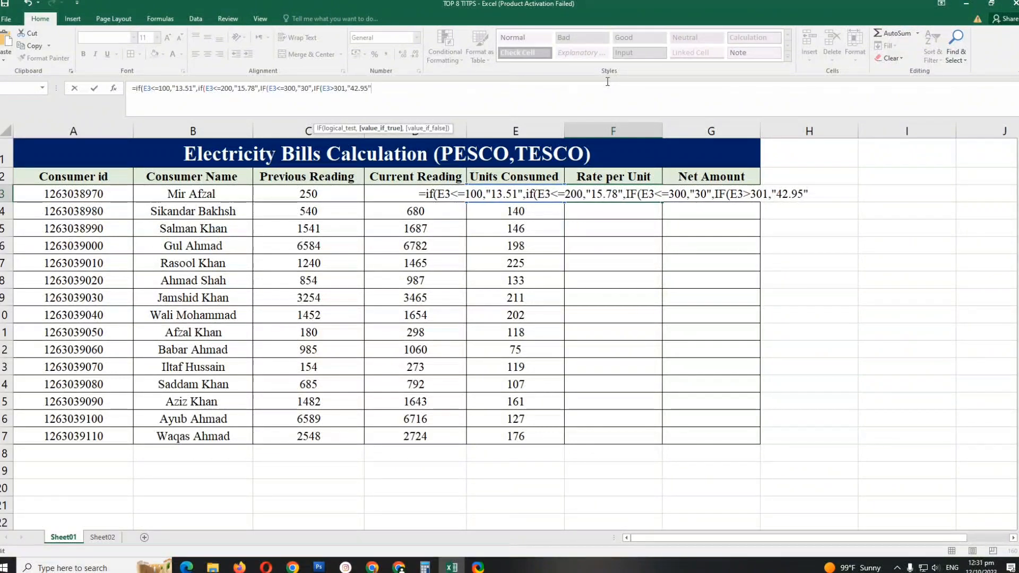
pyautogui.write('))')
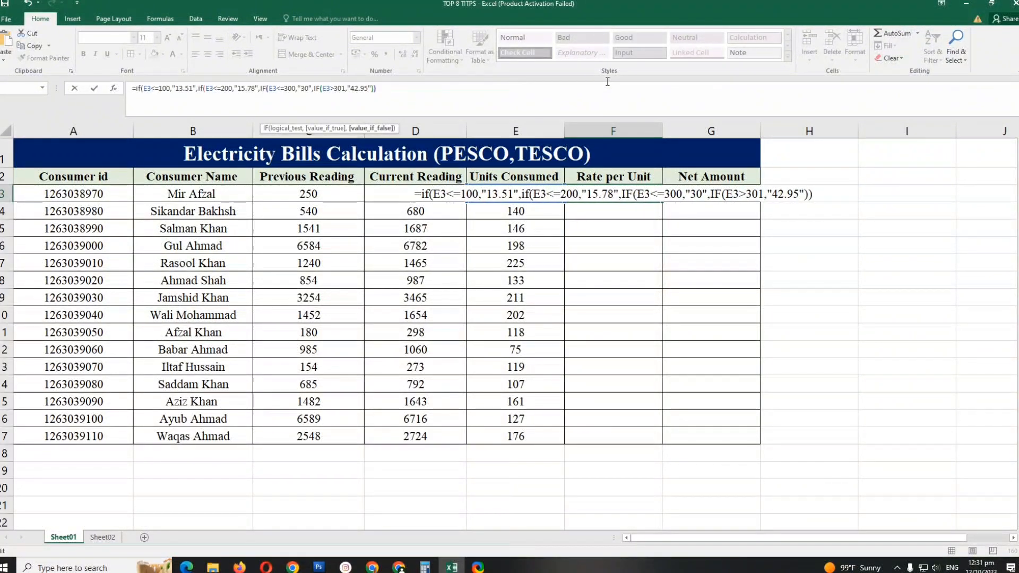
pyautogui.write('))')
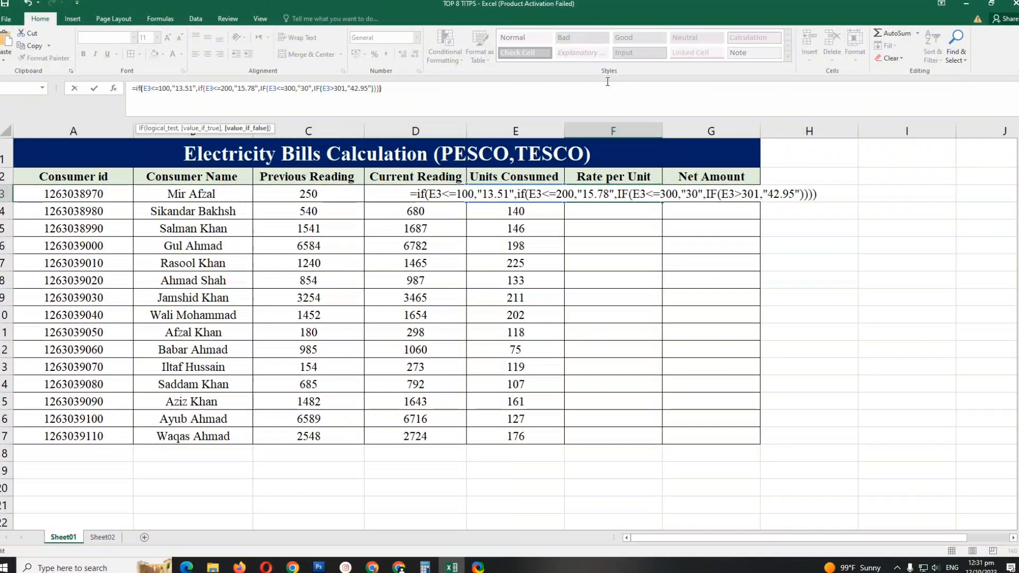
pyautogui.press('Return')
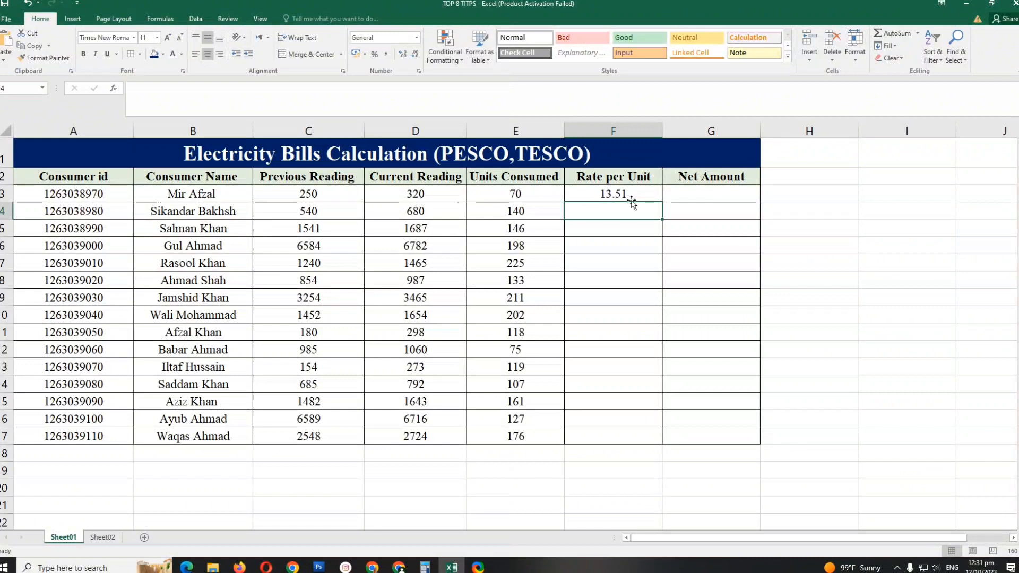
# - Fill the Rate per Unit formula from F3 down through F17
pyautogui.click(632, 194)
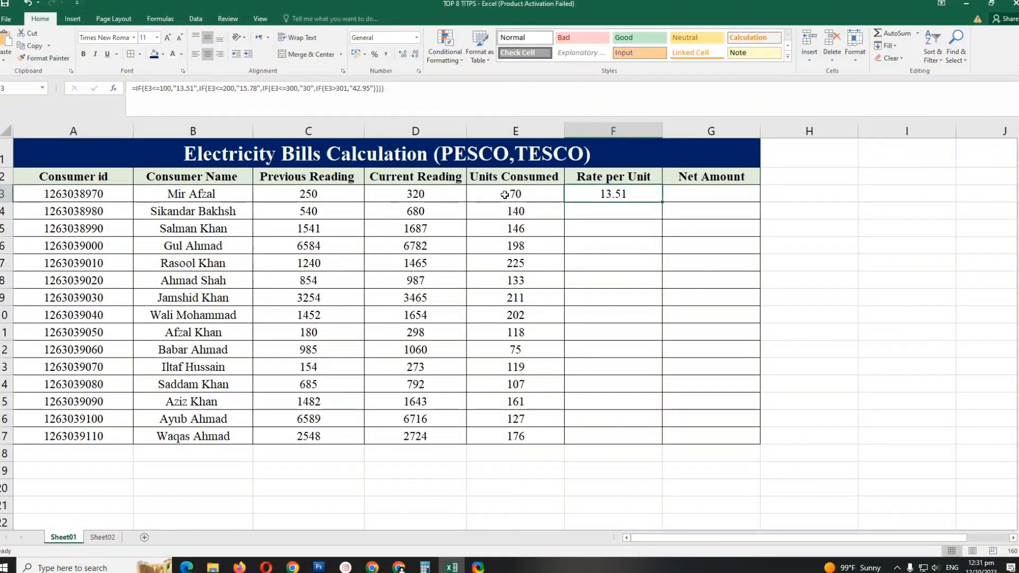
pyautogui.doubleClick(662, 200)
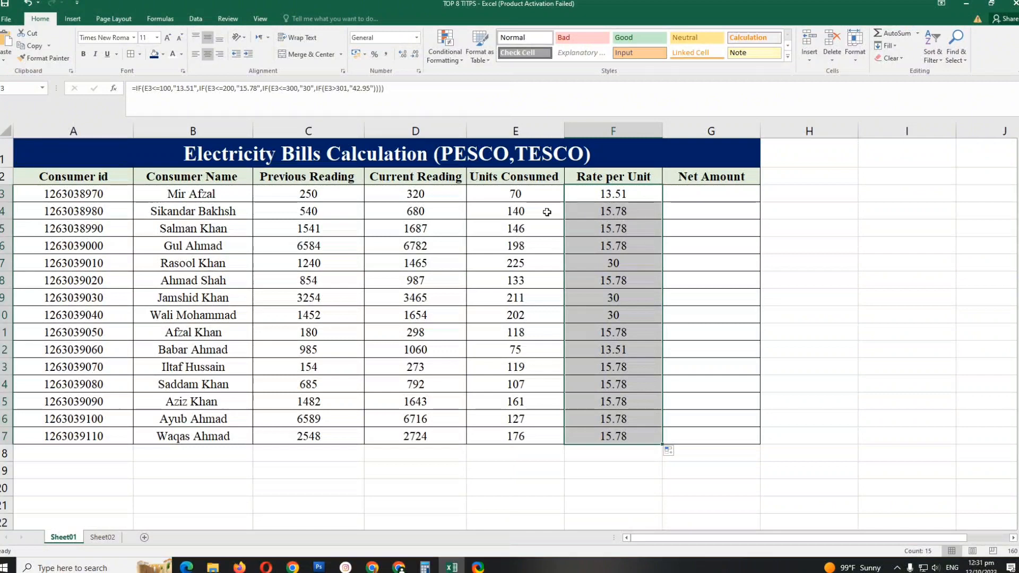
pyautogui.click(623, 216)
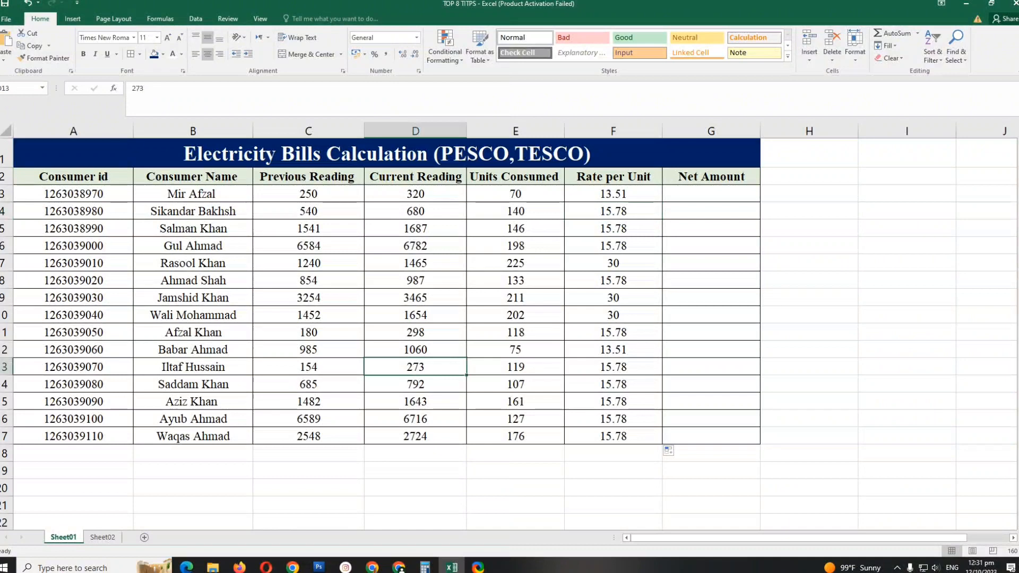
# - Set the Current Reading in D13 to 425
pyautogui.write('425')
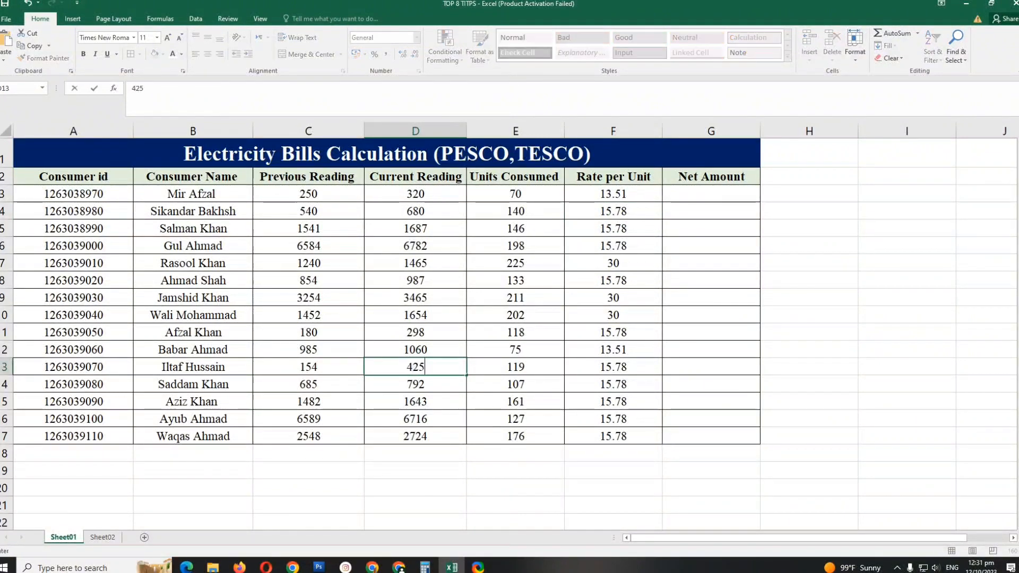
pyautogui.press('Return')
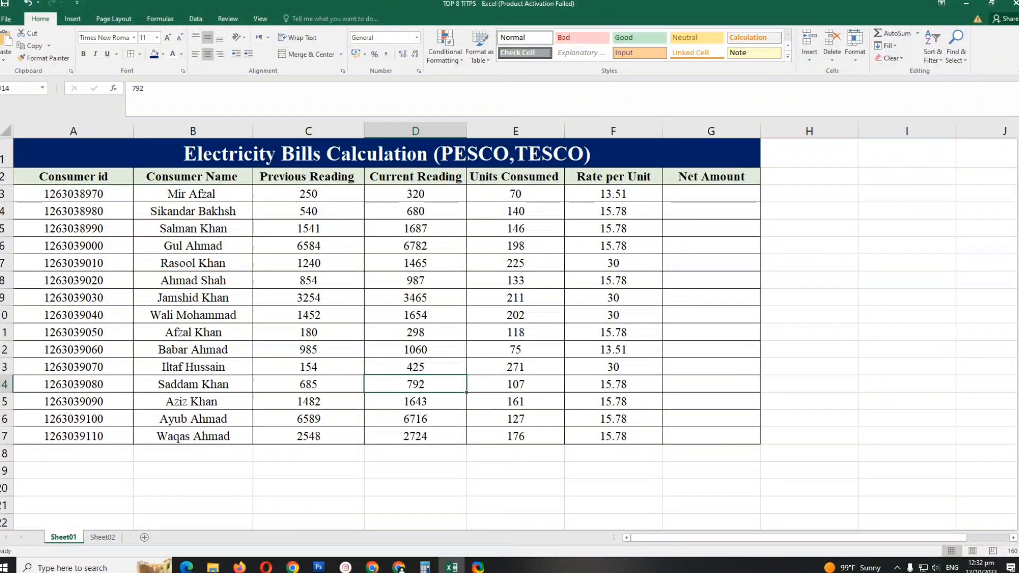
# - Try Current Reading values of 8954 and 985 in D14 to test the rate formula
pyautogui.write('8954')
pyautogui.press('Return')
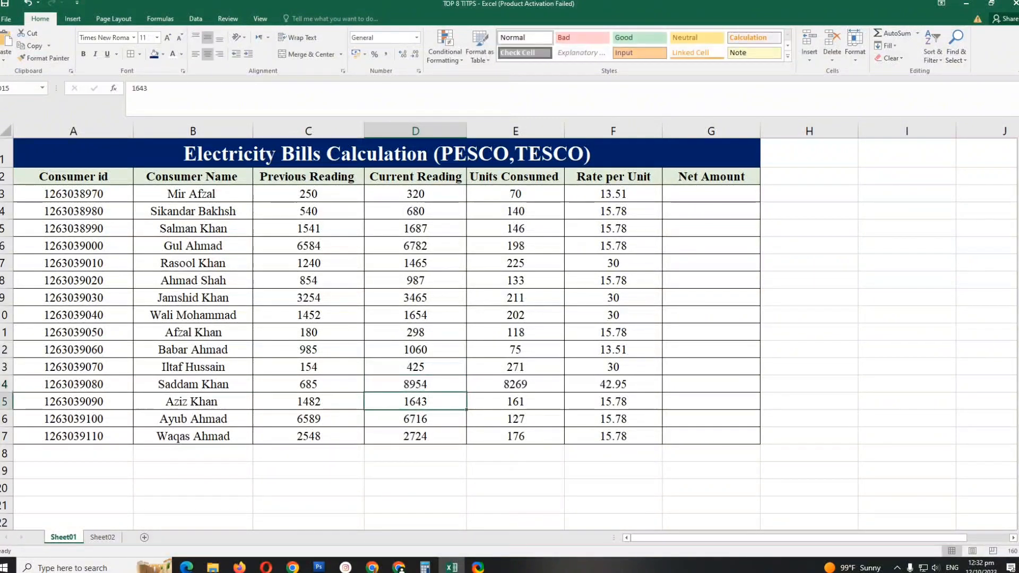
pyautogui.press('Up')
pyautogui.write('985')
pyautogui.press('Return')
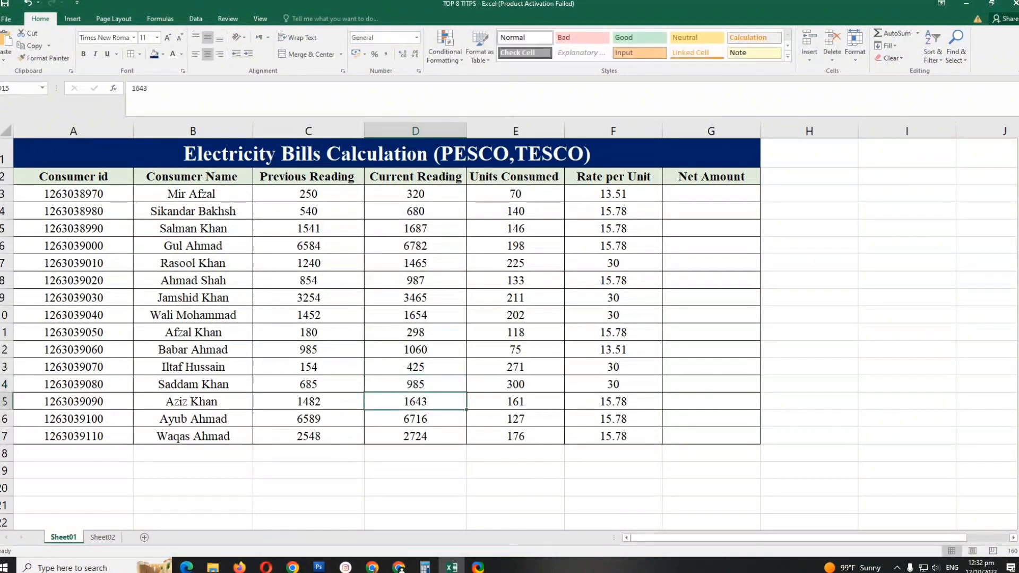
# - Set the Current Reading in D14 to 1054
pyautogui.press('Up')
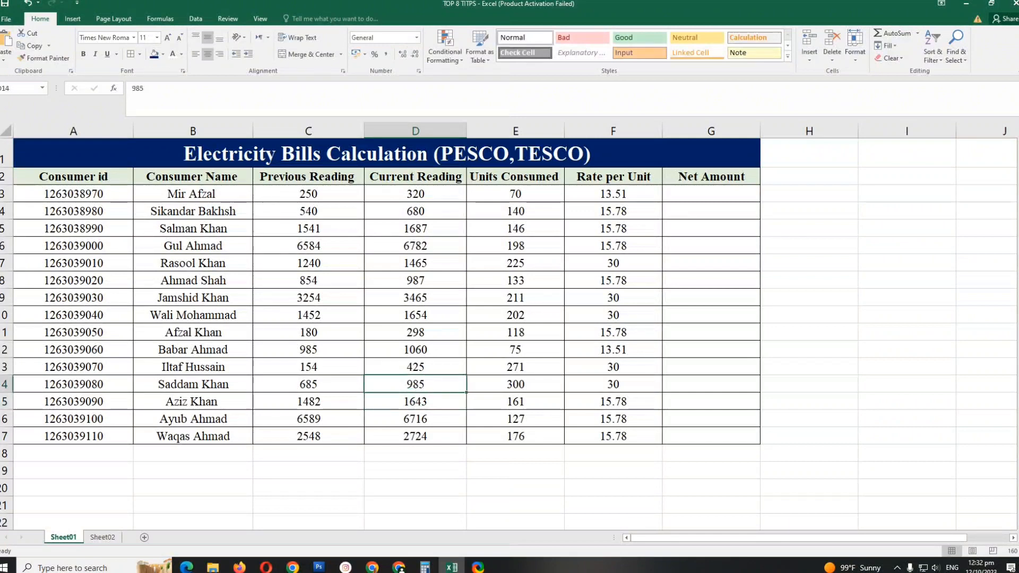
pyautogui.write('1054')
pyautogui.press('Return')
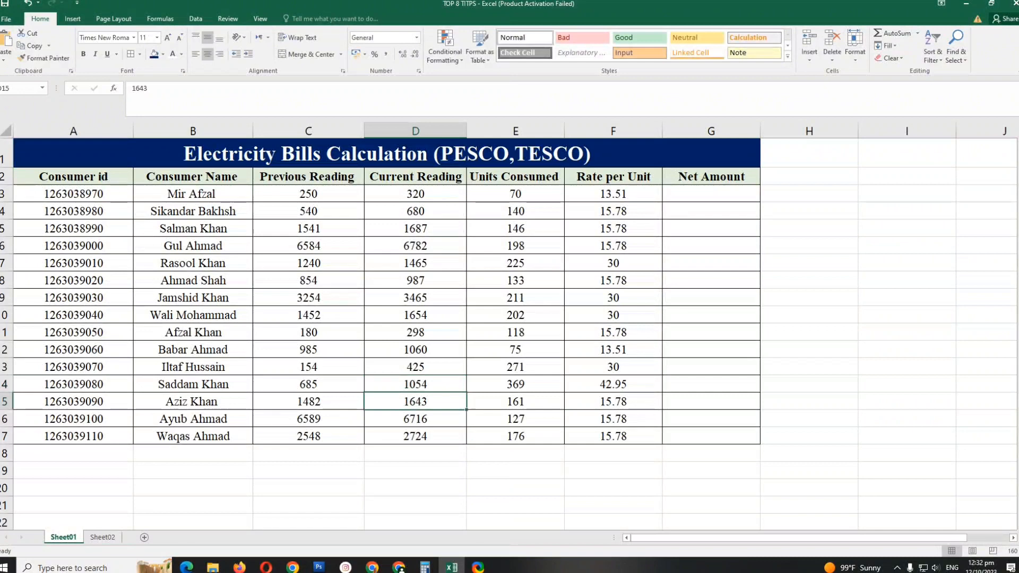
# - Try a Current Reading of 1874 in D15 to test the rate formula
pyautogui.write('18')
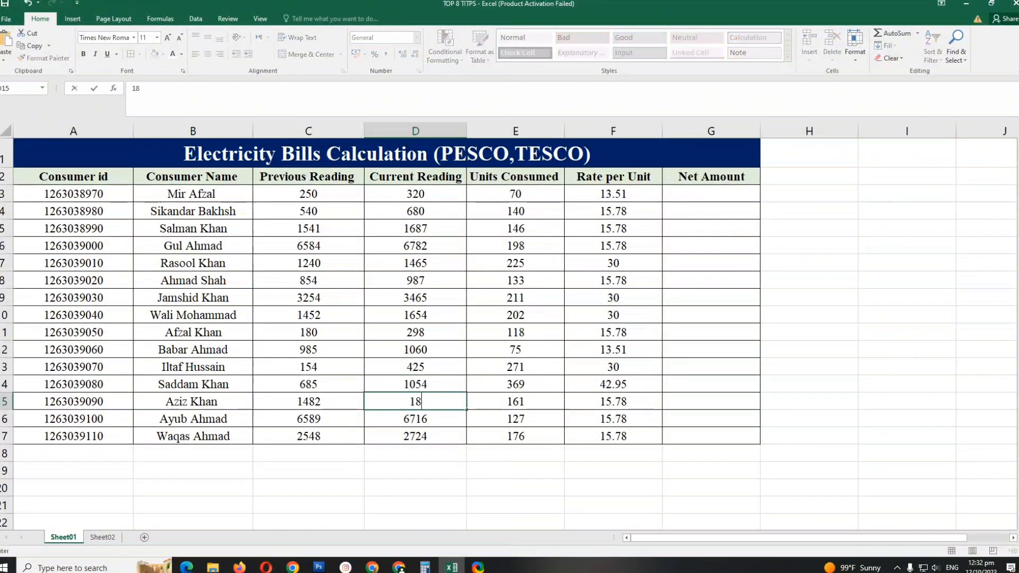
pyautogui.write('74')
pyautogui.press('Return')
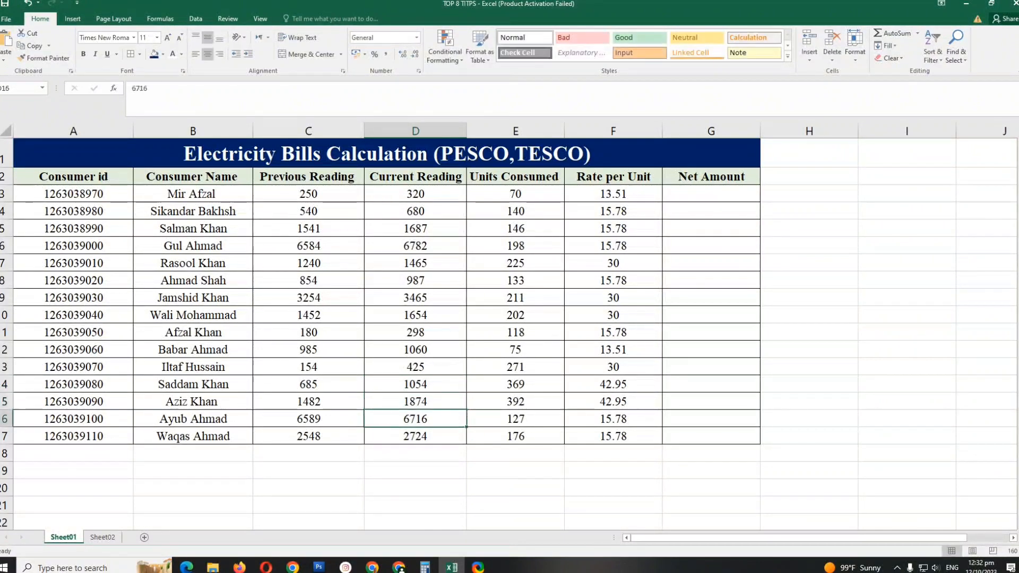
# - Set the Current Reading in D15 to 1684
pyautogui.press('Up')
pyautogui.write('16')
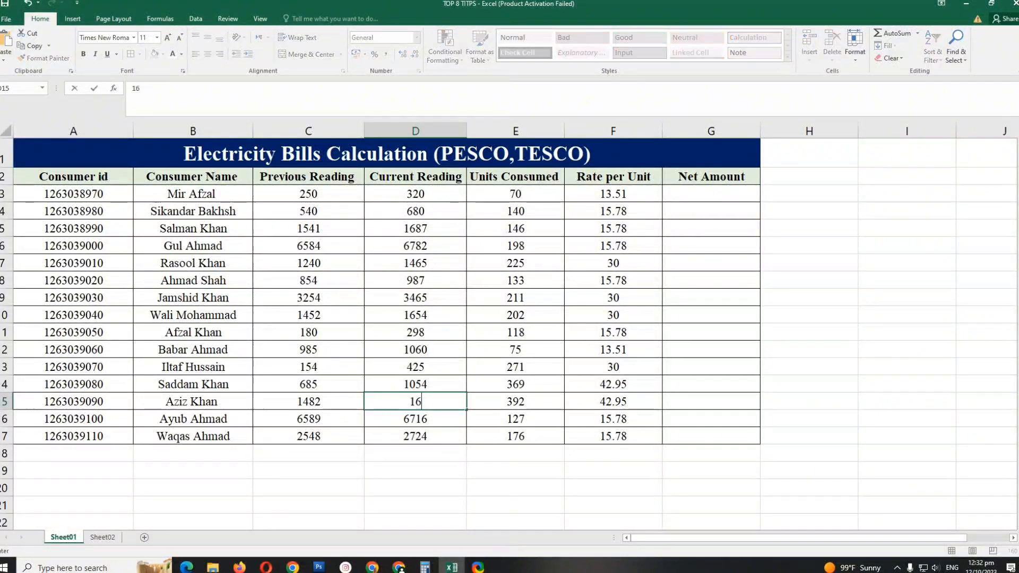
pyautogui.write('84')
pyautogui.press('Return')
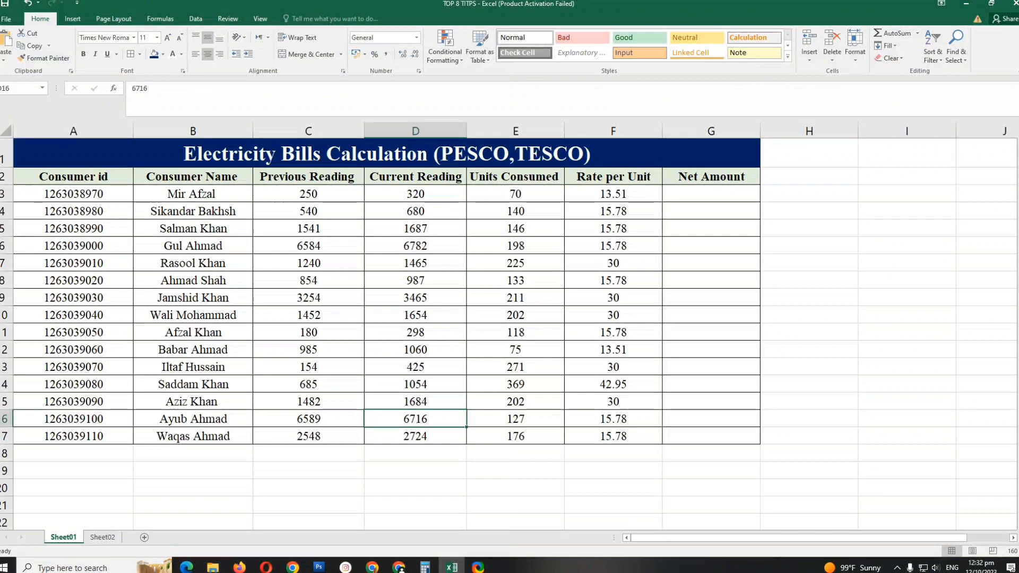
# - Set the Current Reading in D11 to 385
pyautogui.press('Up')
pyautogui.press('Up')
pyautogui.press('Up')
pyautogui.press('Up')
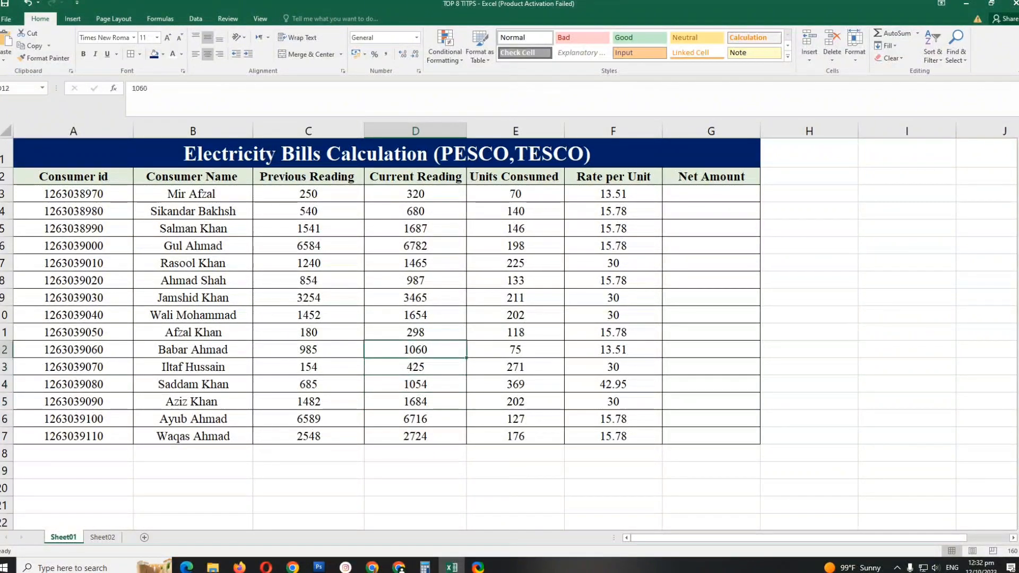
pyautogui.press('Up')
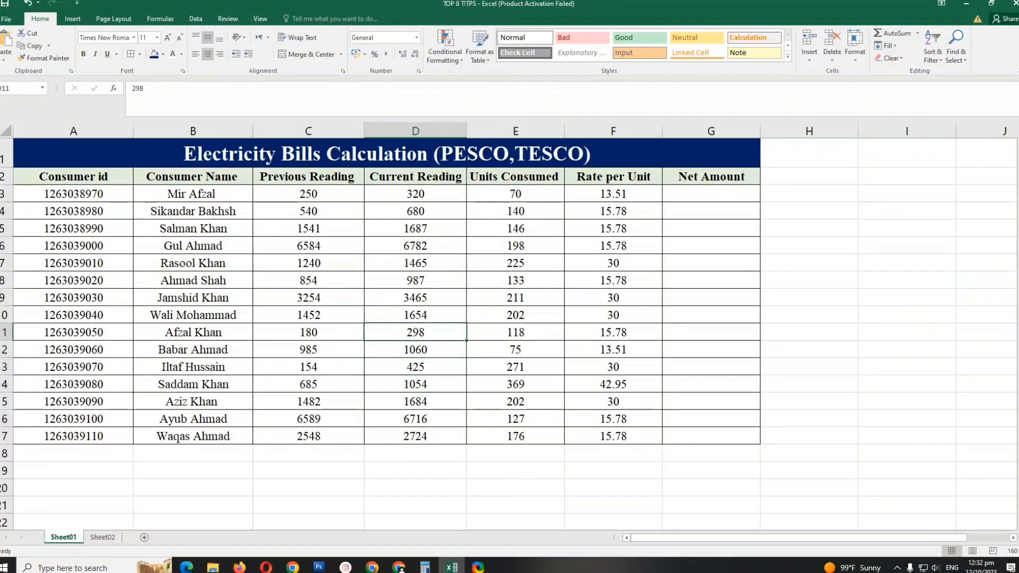
pyautogui.write('385')
pyautogui.press('Return')
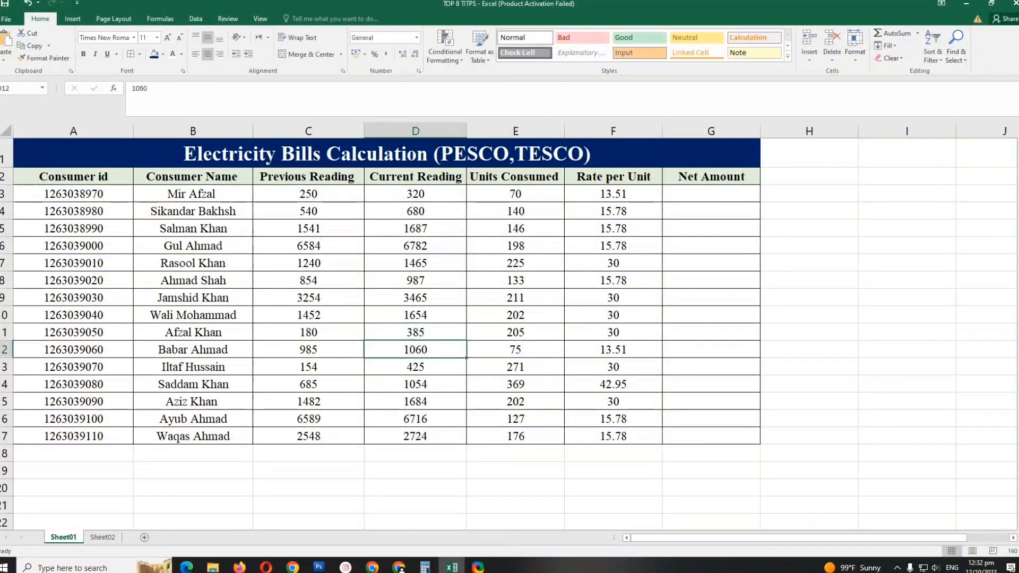
pyautogui.press('Up')
pyautogui.press('Up')
pyautogui.press('Up')
pyautogui.press('Up')
pyautogui.press('Up')
pyautogui.press('Up')
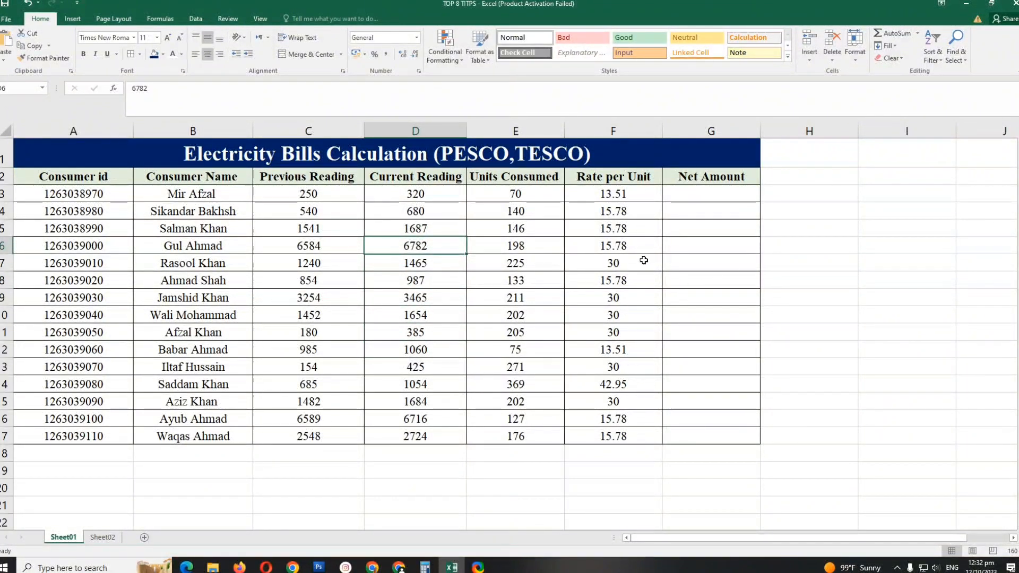
pyautogui.click(628, 261)
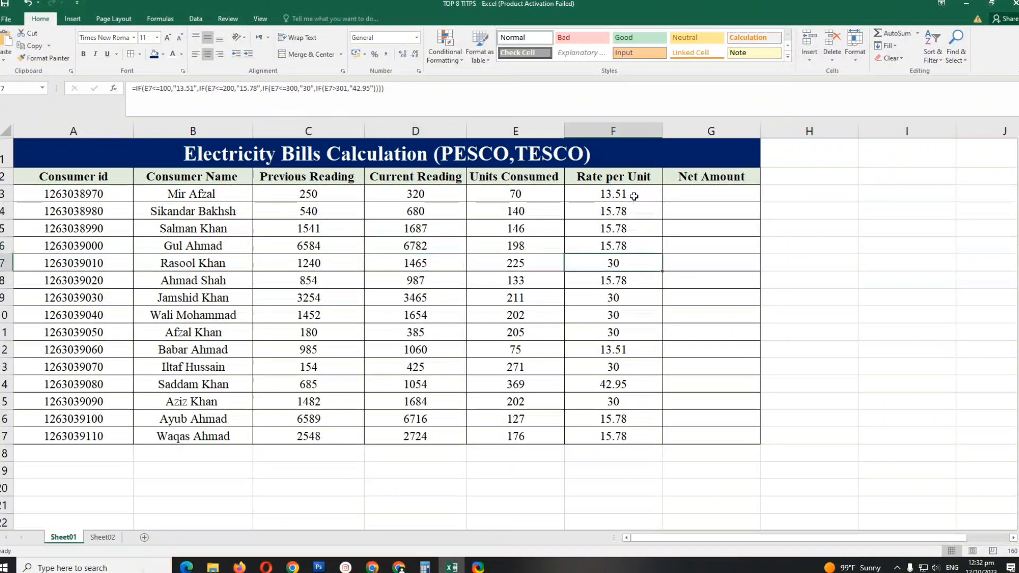
pyautogui.moveTo(634, 196); pyautogui.dragTo(651, 457)
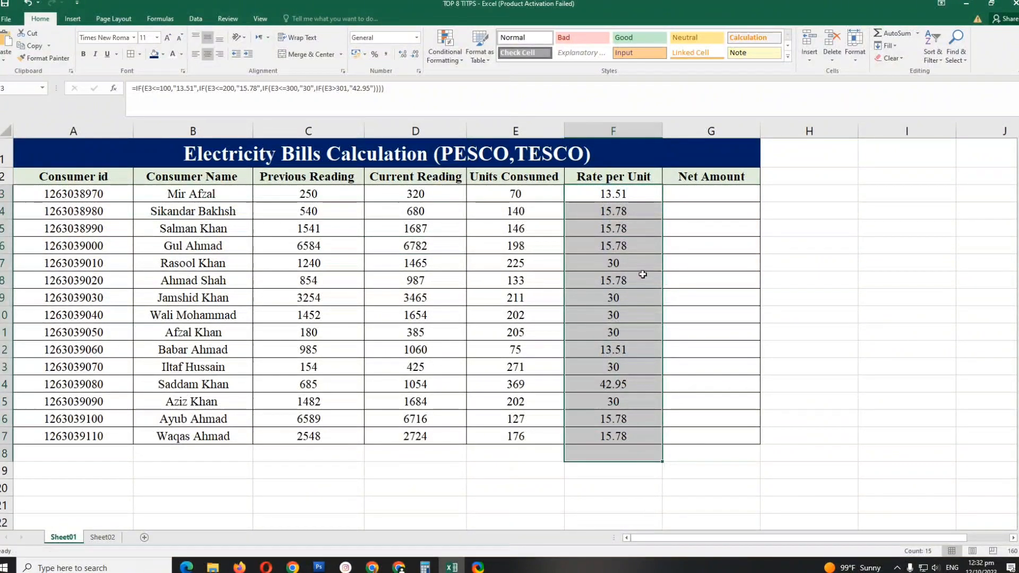
# - Calculate the first consumer's Net Amount in G3 as rate per unit times units consumed with =F3*E3
pyautogui.click(686, 197)
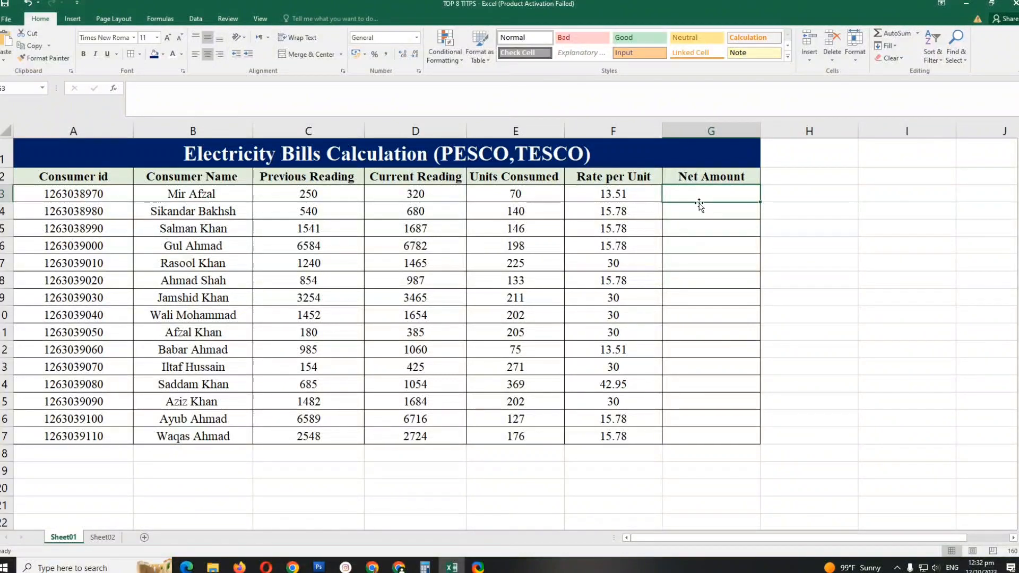
pyautogui.write('=')
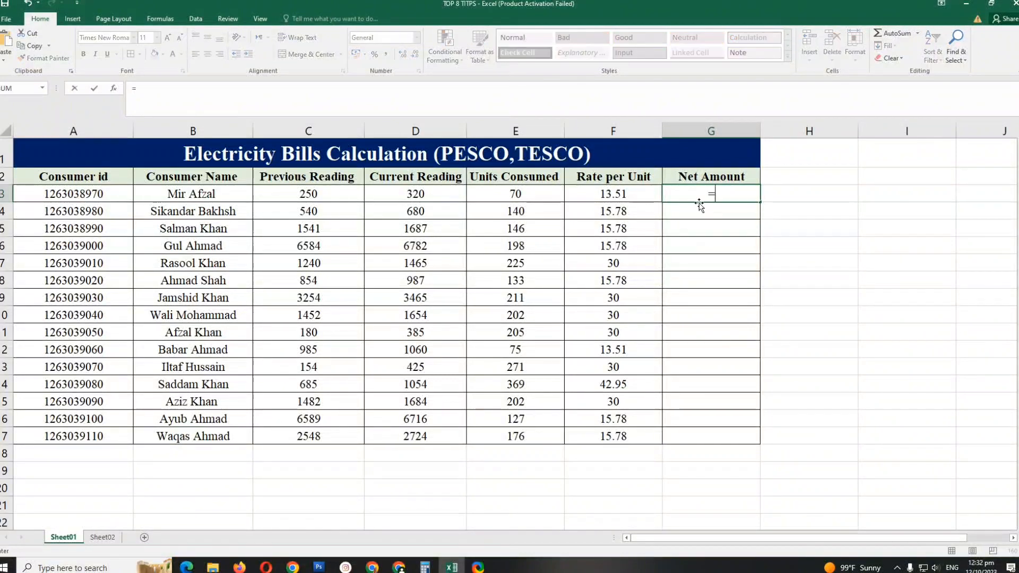
pyautogui.click(631, 194)
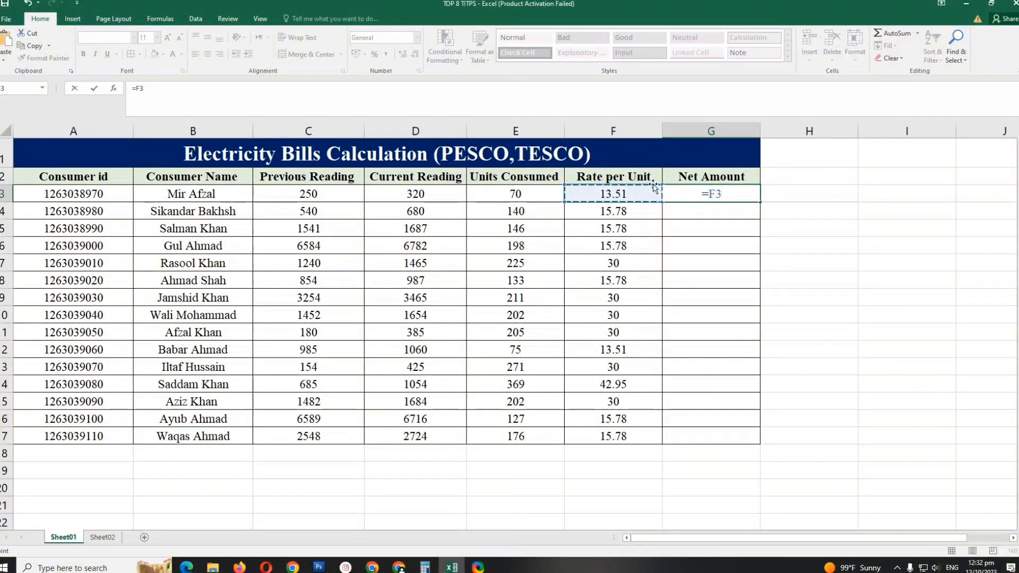
pyautogui.write('*')
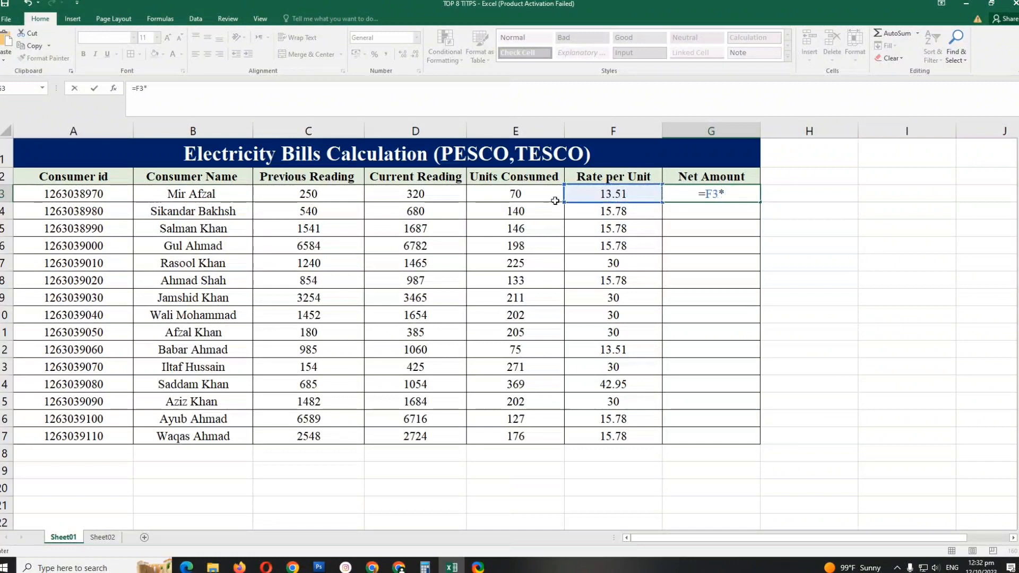
pyautogui.click(537, 192)
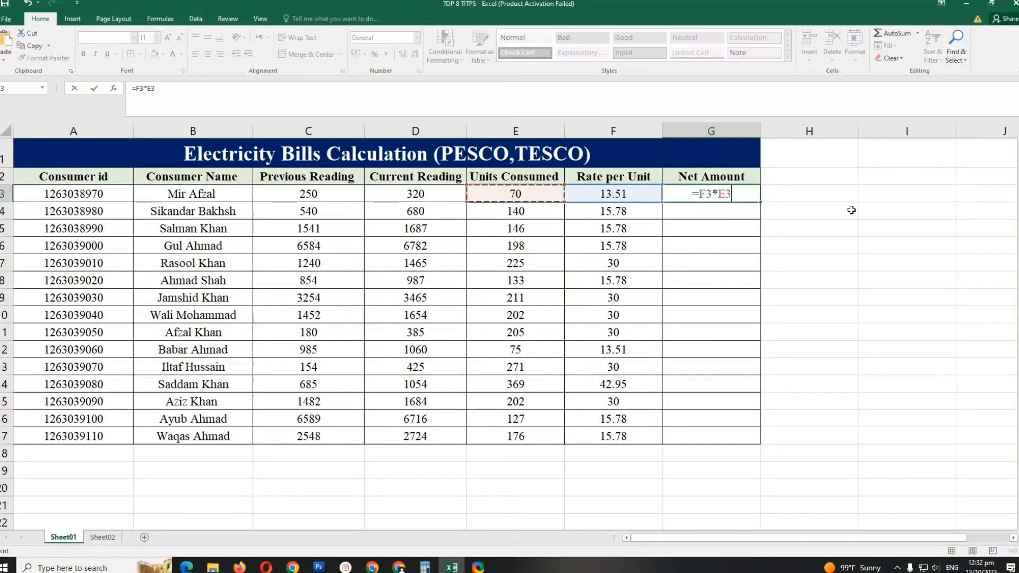
pyautogui.press('Return')
# - Fill the Net Amount formula from G3 down through G17 for the remaining consumers
pyautogui.click(743, 199)
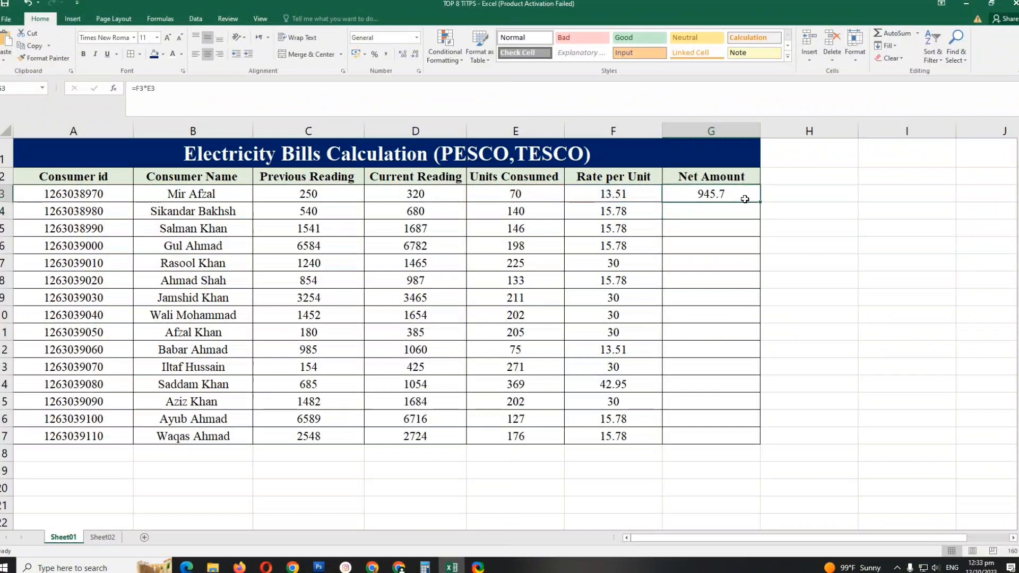
pyautogui.moveTo(762, 204); pyautogui.dragTo(749, 437)
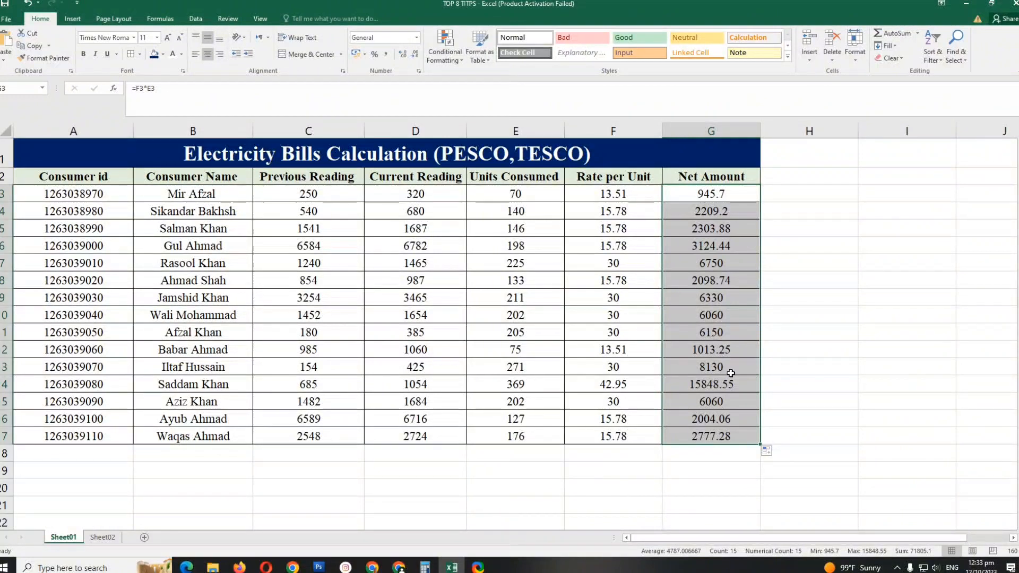
pyautogui.click(733, 419)
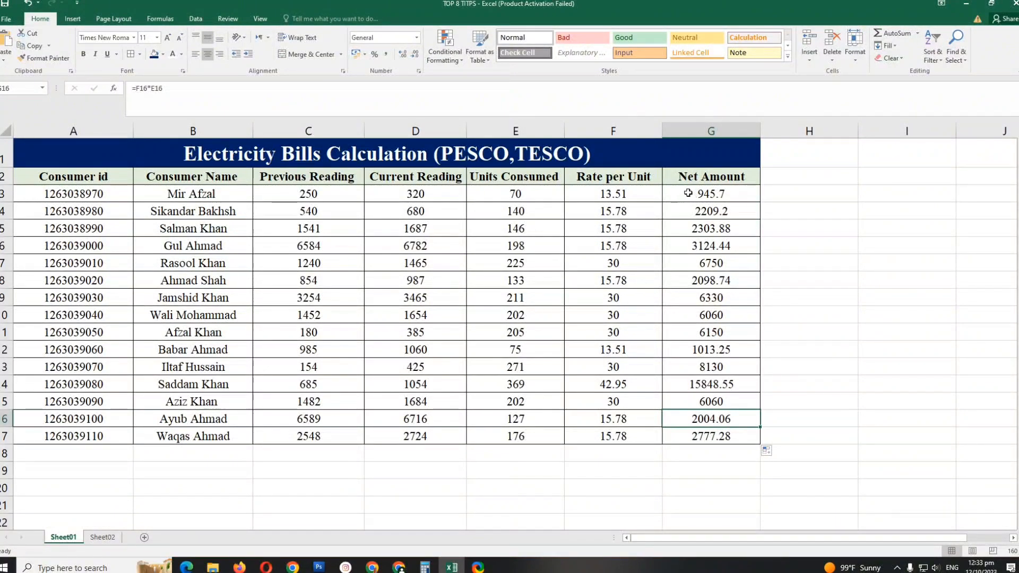
# - Format the Net Amount values in G3:G17 with the Comma style, showing thousands separators and two decimals
pyautogui.moveTo(689, 193); pyautogui.dragTo(722, 435)
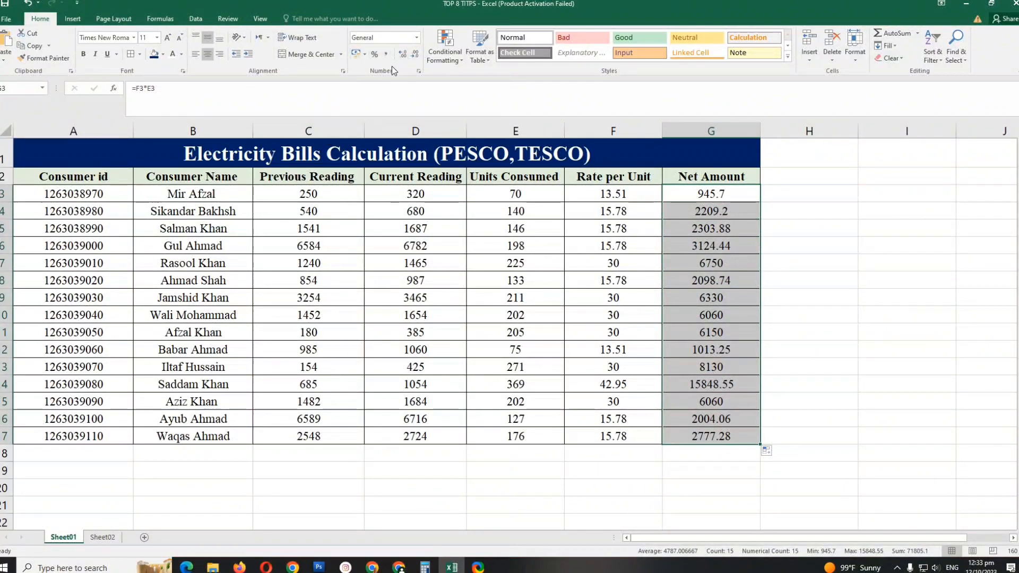
pyautogui.hotkey('ctrl', '1')
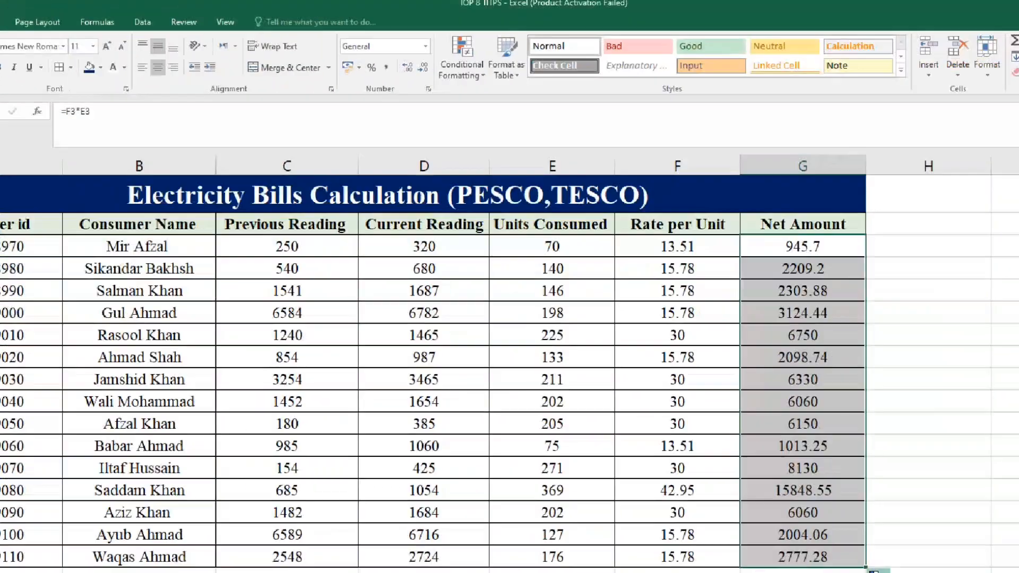
pyautogui.click(388, 68)
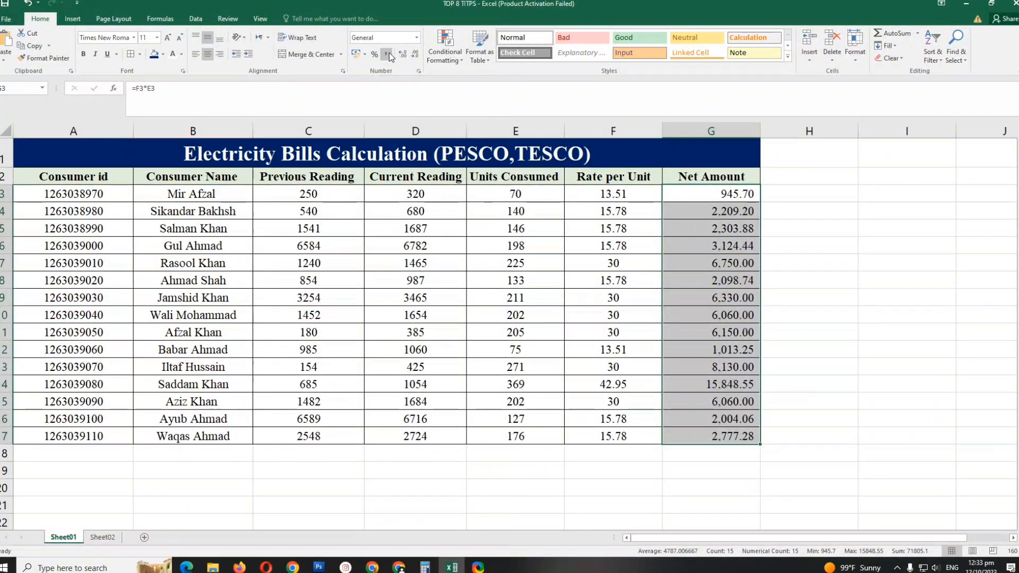
pyautogui.click(711, 380)
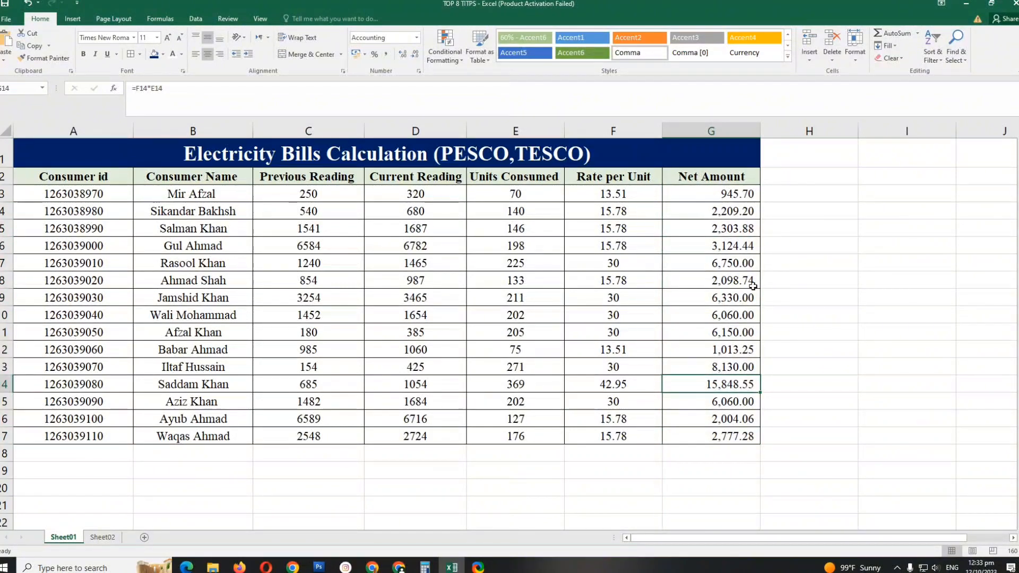